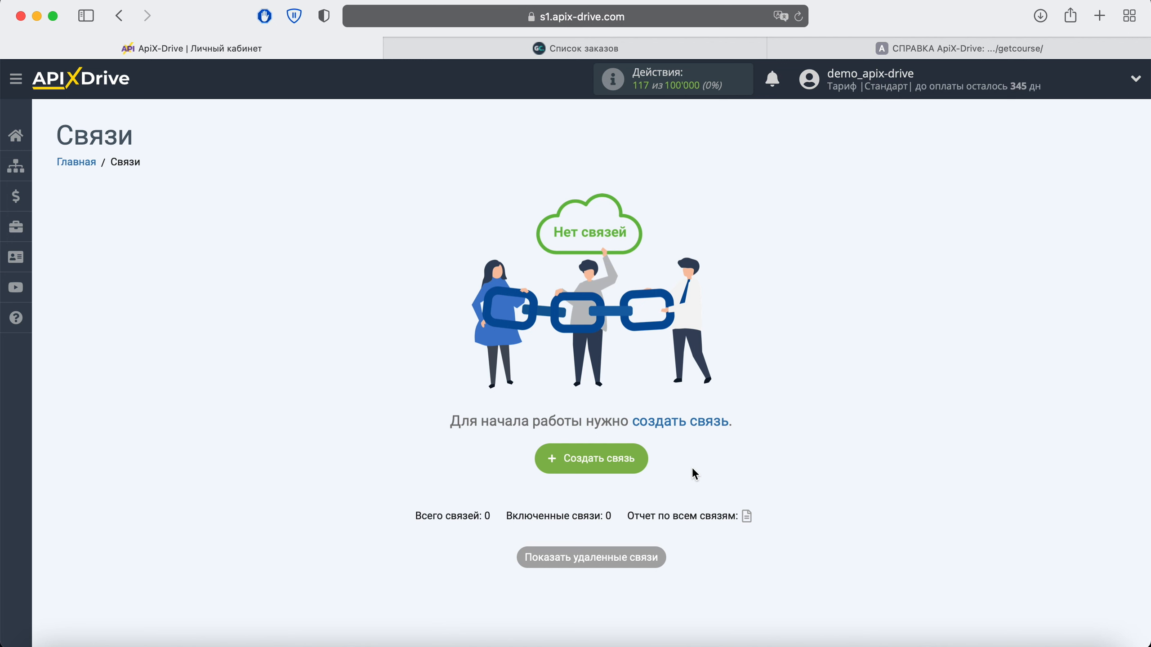
Step: Create a new connection and choose Smart Sender as its data source system
left_click(634, 459)
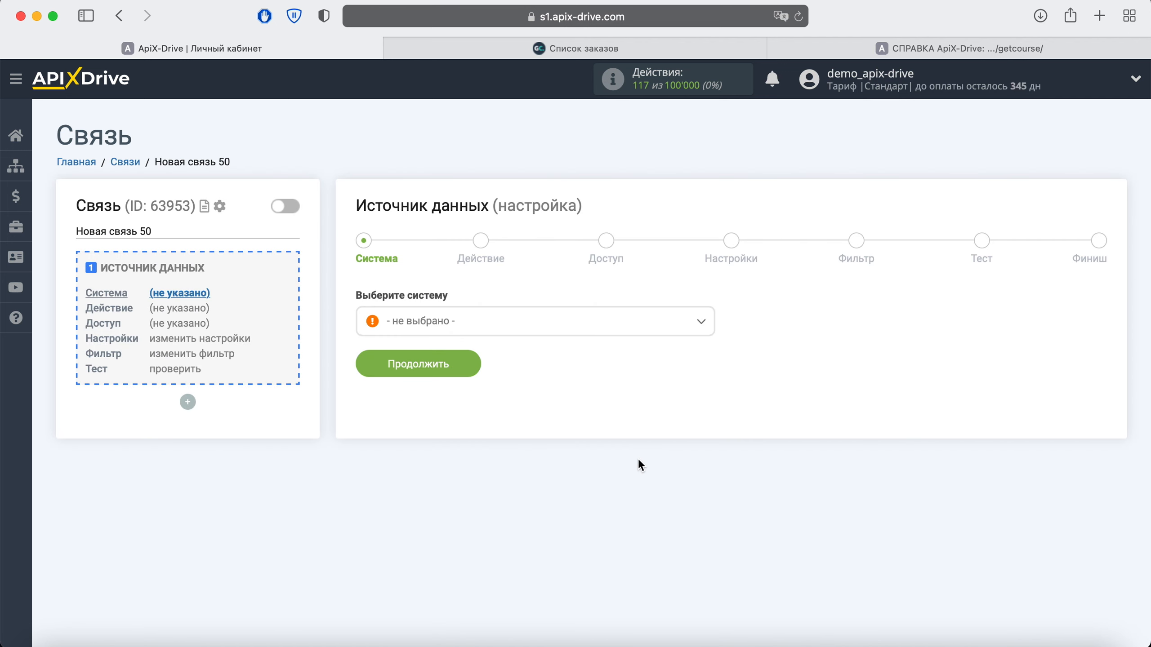
left_click(674, 328)
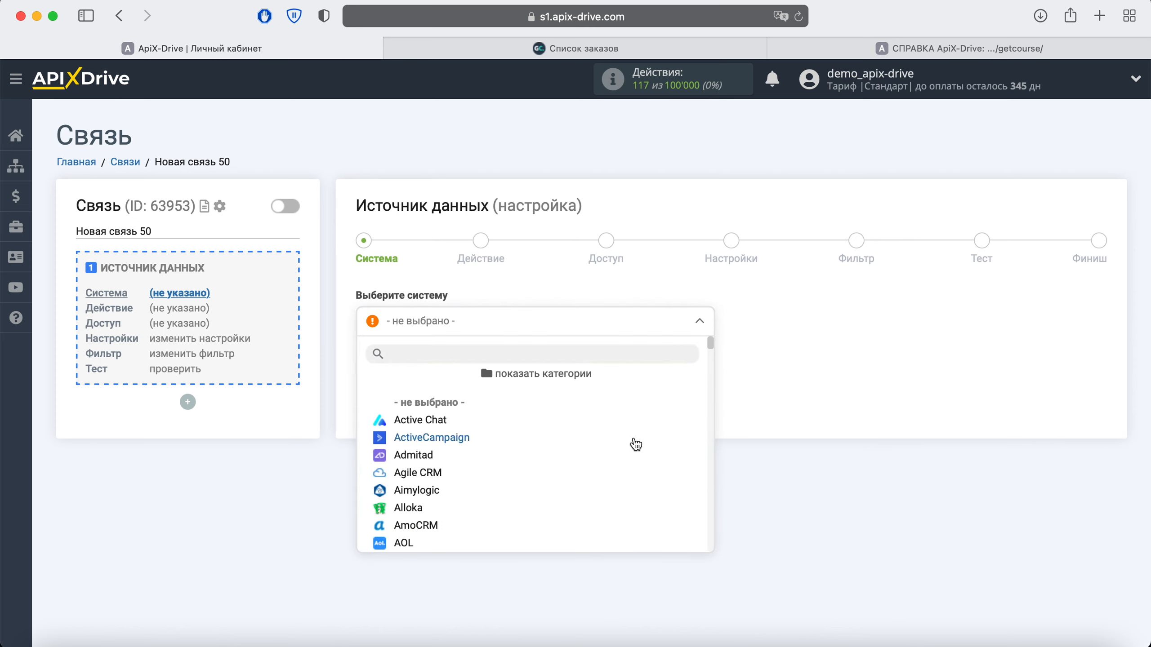
scroll(636, 444, "down", 20)
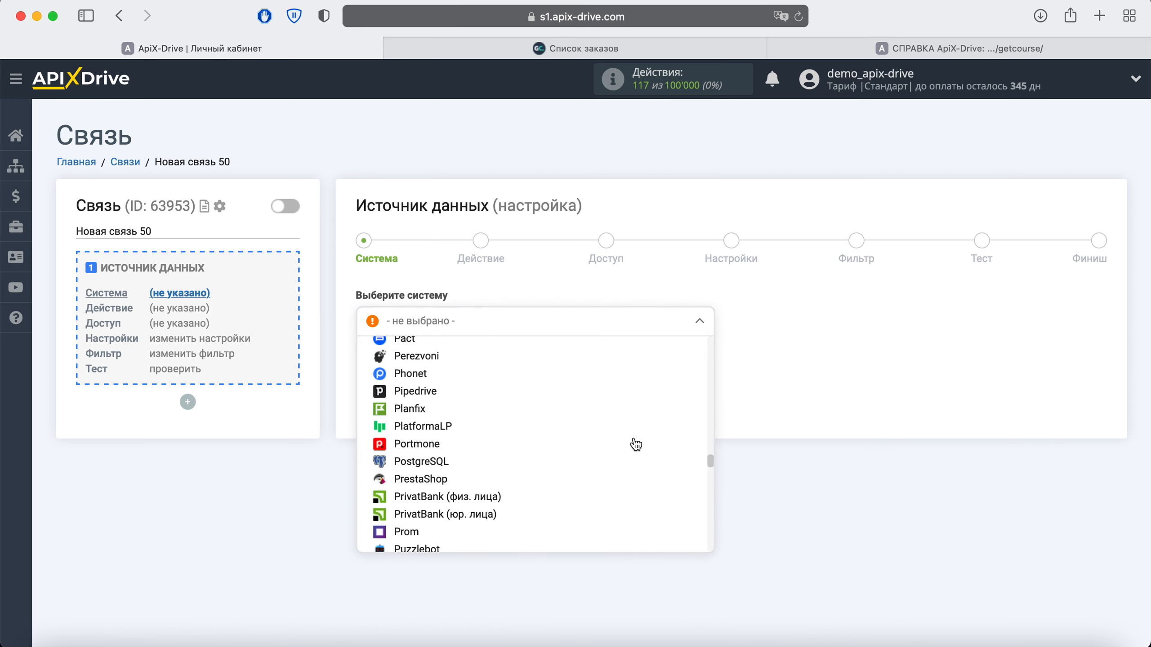
scroll(636, 445, "down", 10)
left_click(452, 370)
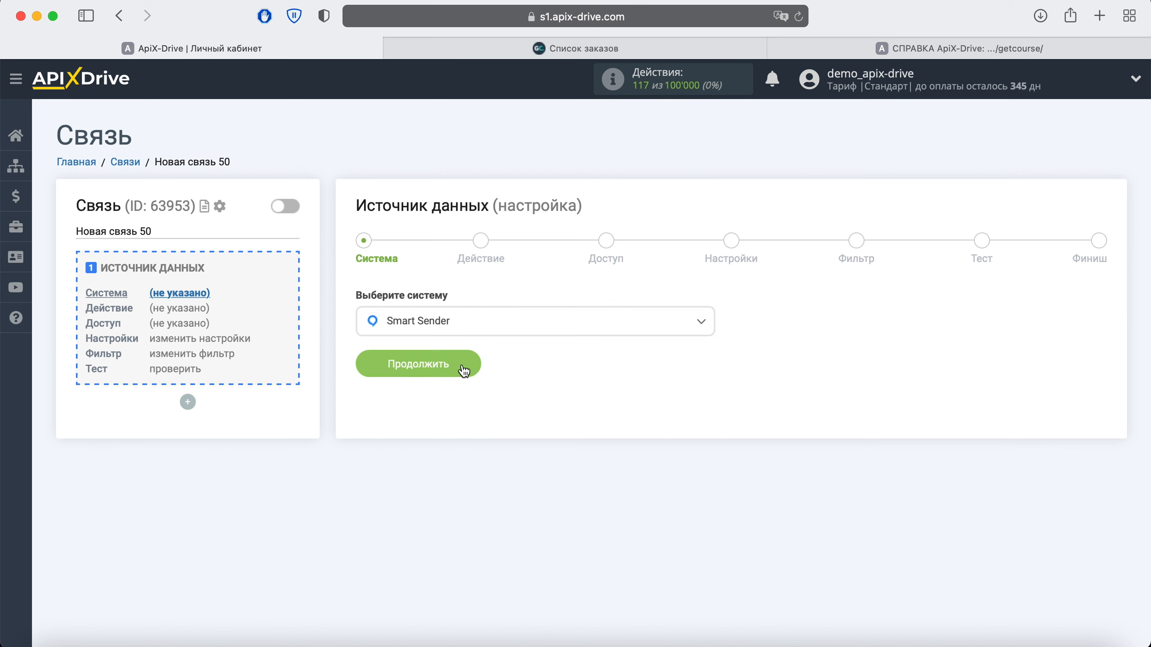
left_click(464, 371)
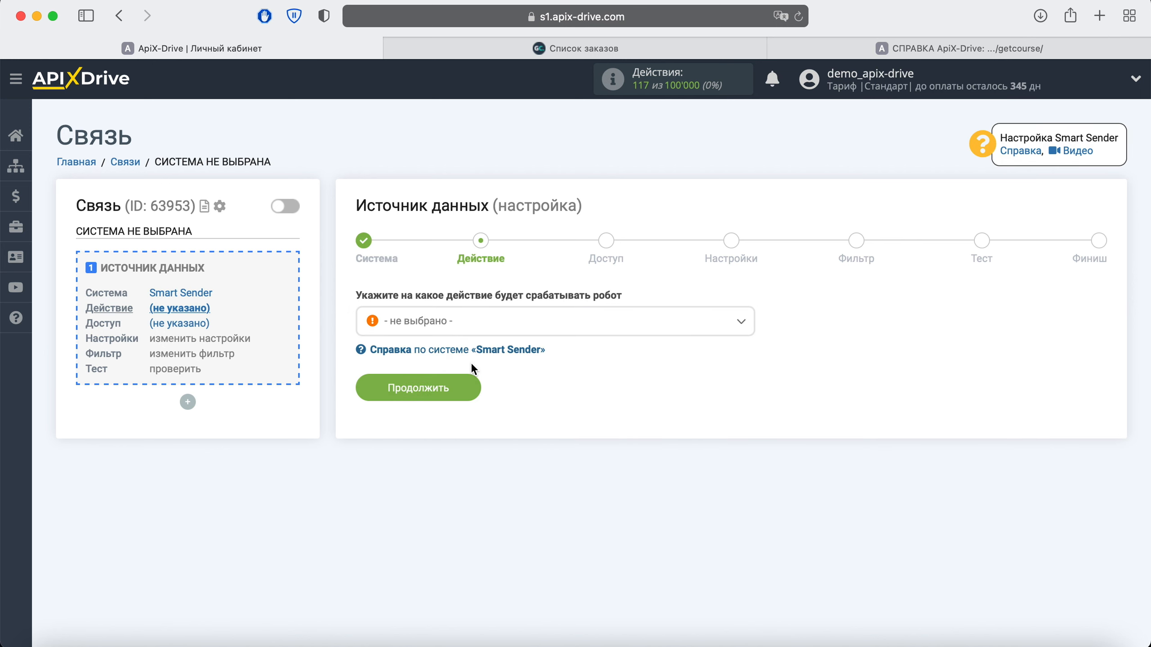
Step: Set the data source action to "Получить контакты (новые)" and continue to account access
left_click(492, 325)
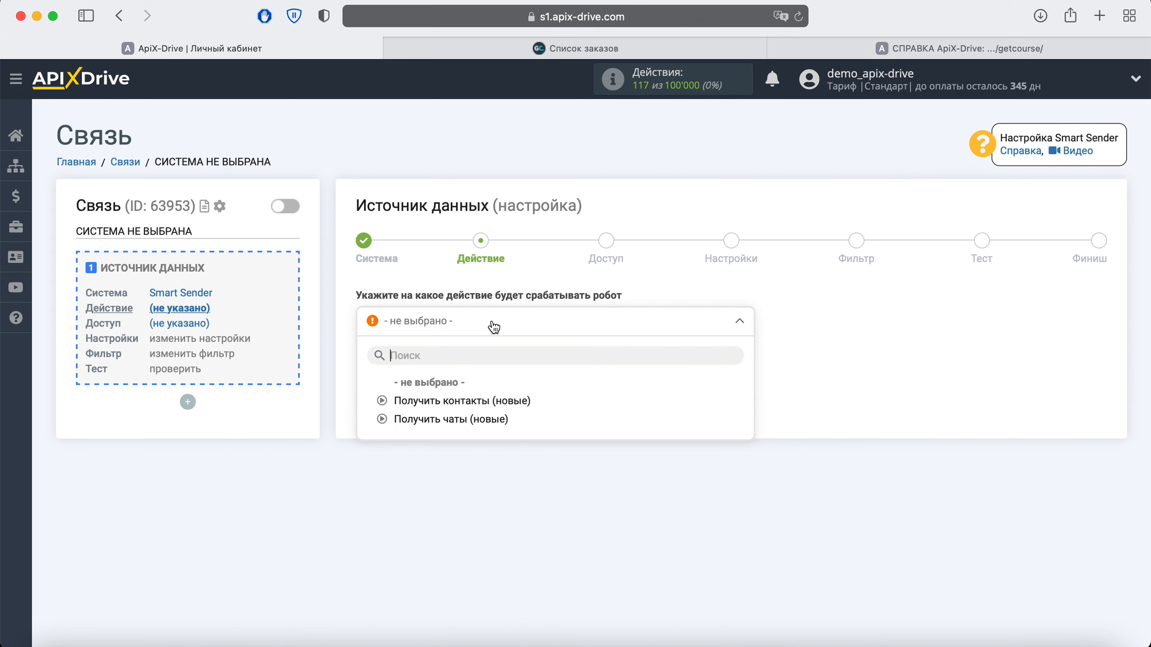
left_click(472, 401)
left_click(468, 390)
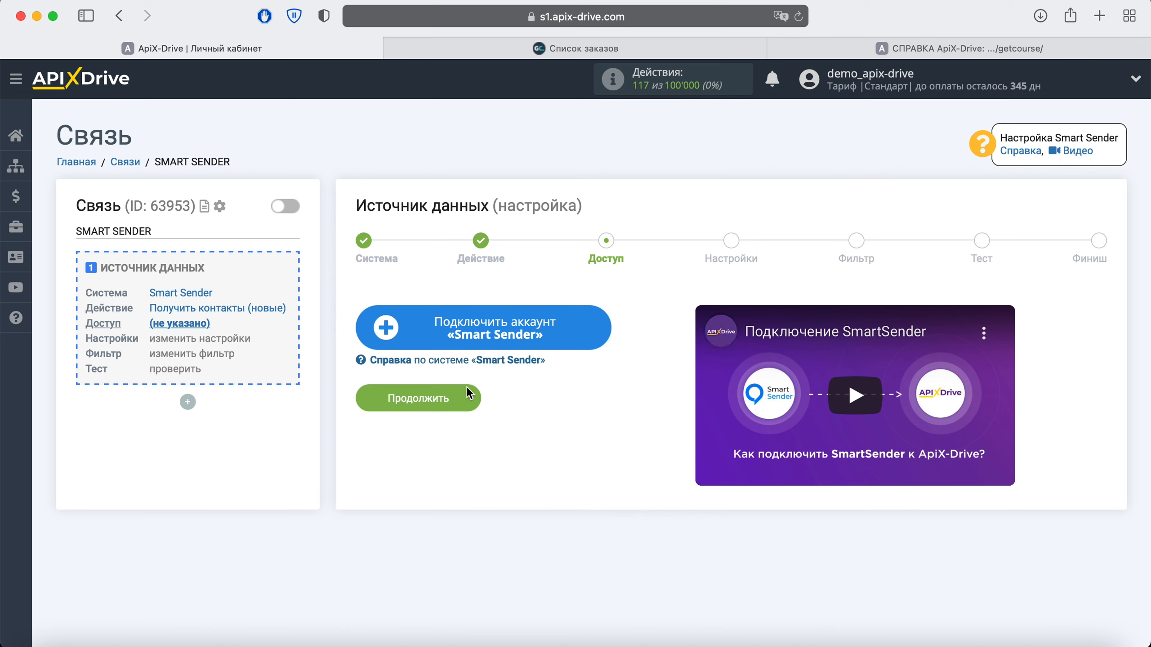
Step: Start connecting a Smart Sender account, then reveal and copy the project's API key from the Smart Sender console's integrations
left_click(592, 330)
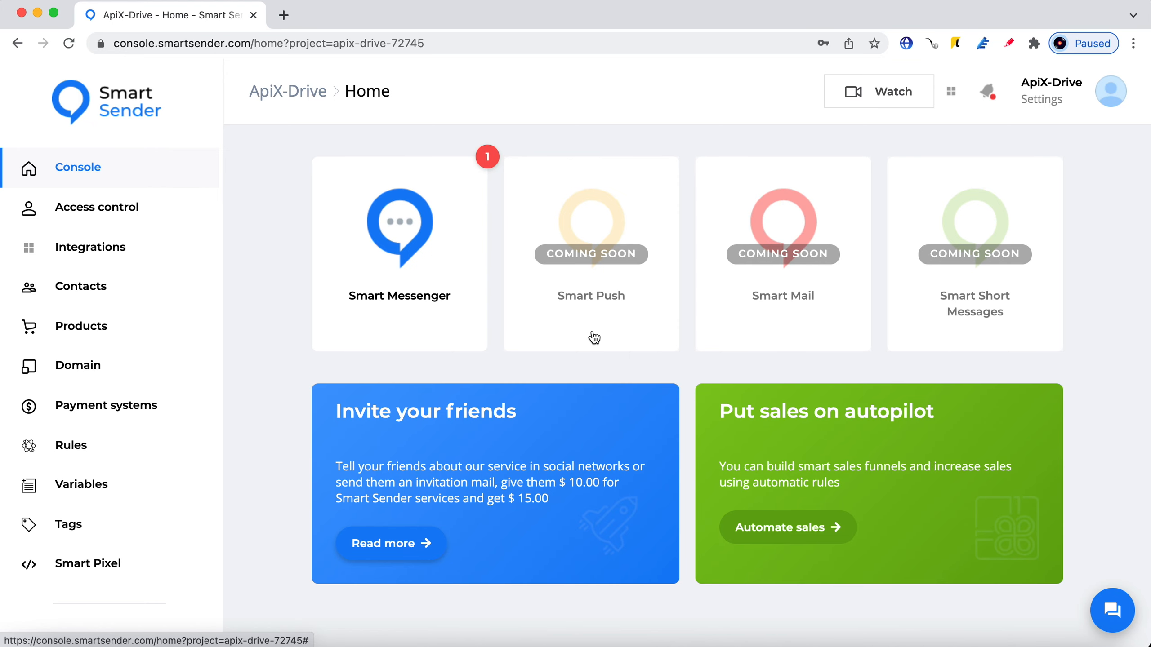
left_click(102, 248)
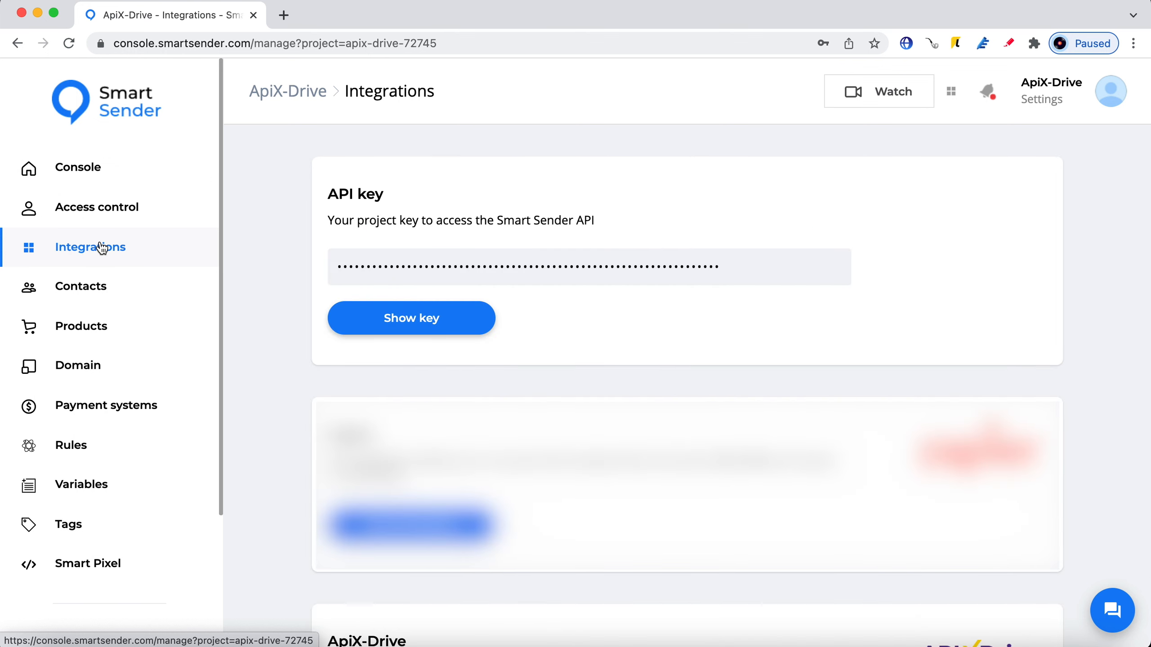
left_click(457, 315)
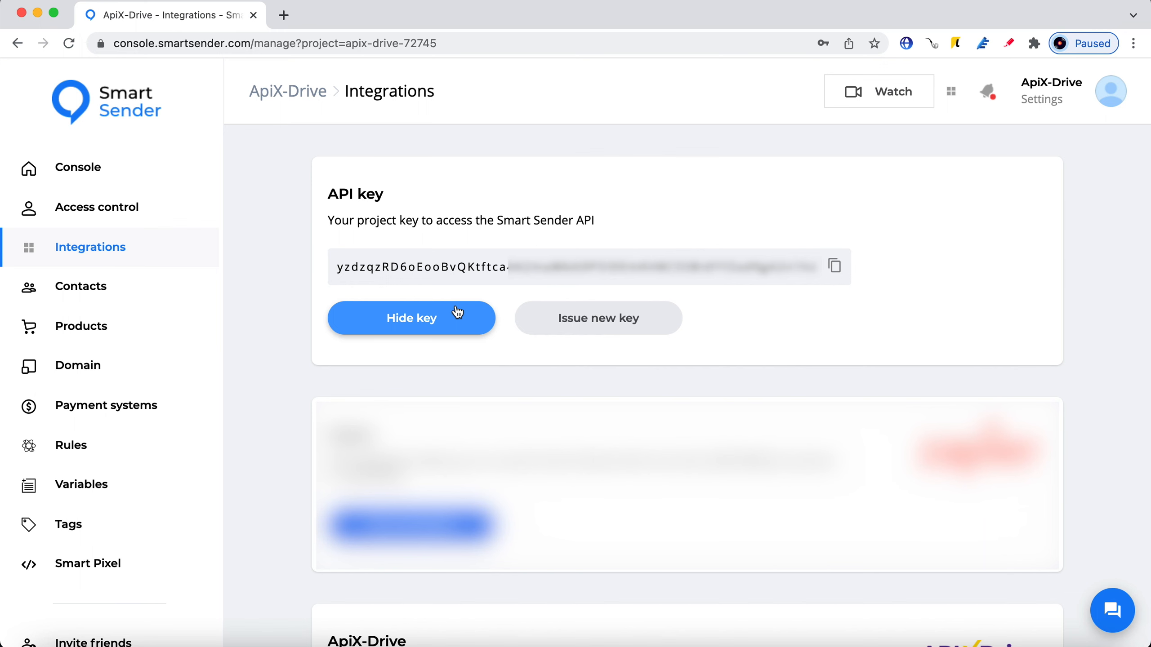
left_click(836, 266)
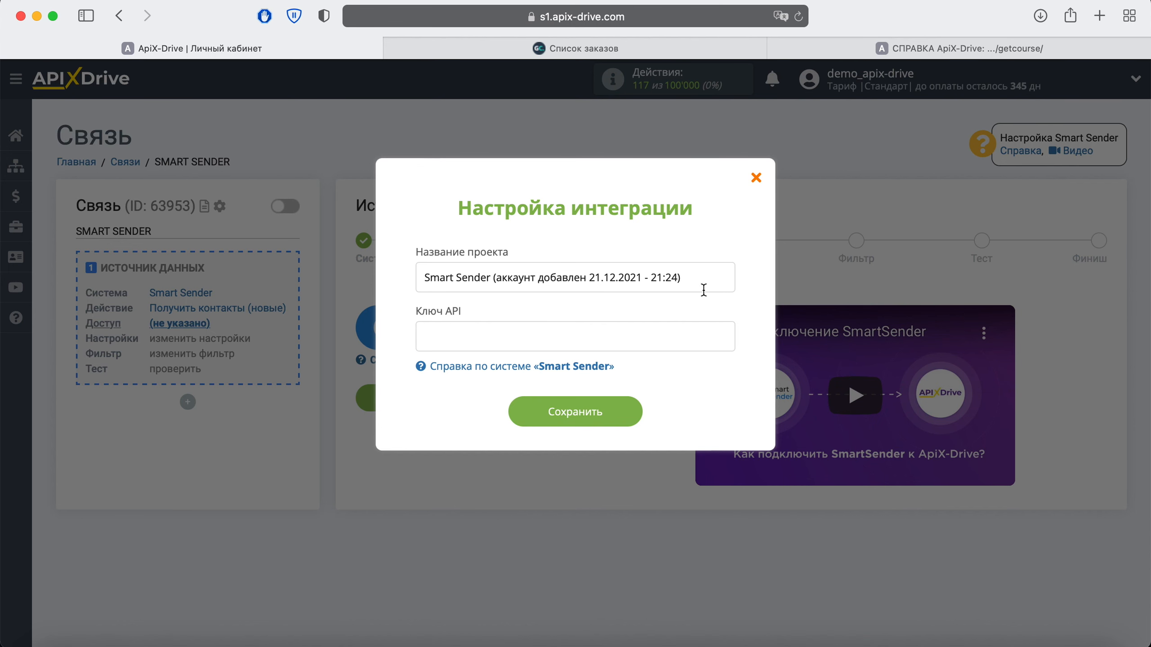
Step: Back in ApiX-Drive, paste the Smart Sender API key into the integration settings and save the account
right_click(525, 337)
left_click(553, 374)
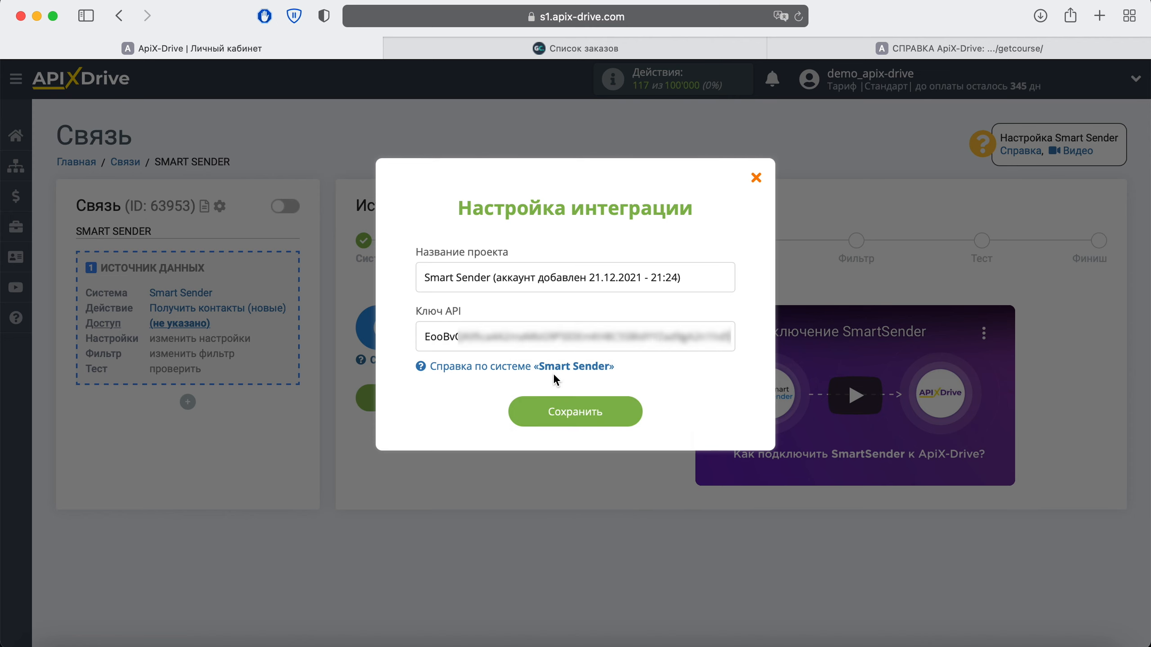
left_click(625, 413)
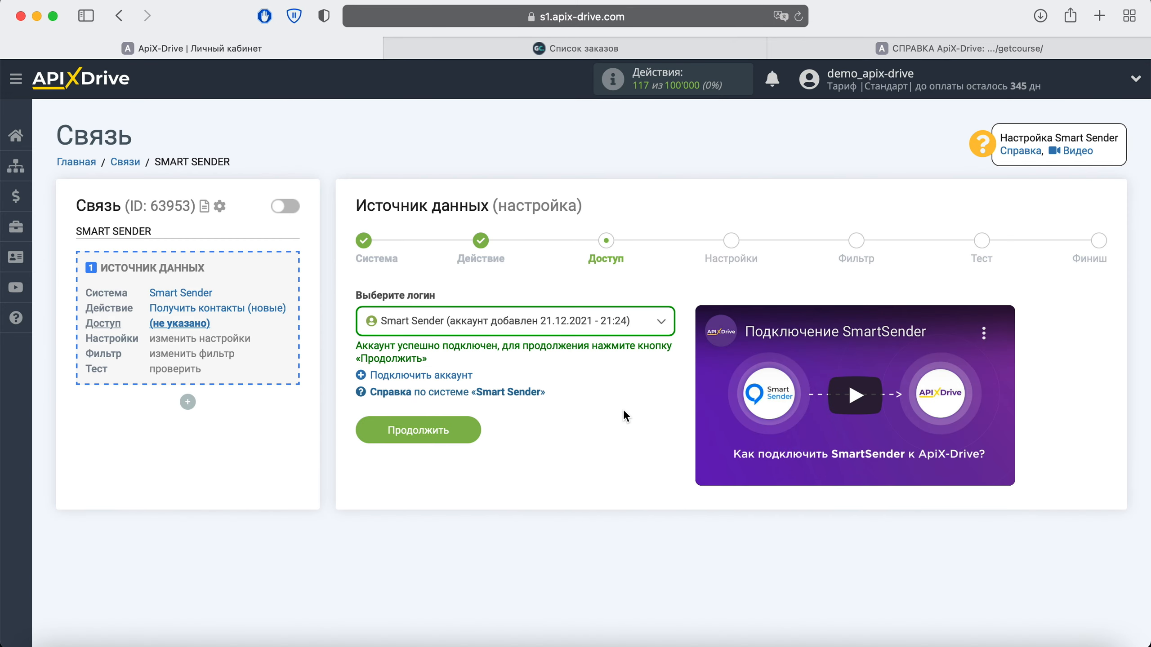
Step: Select the connected Smart Sender account as the data source login and continue
left_click(660, 323)
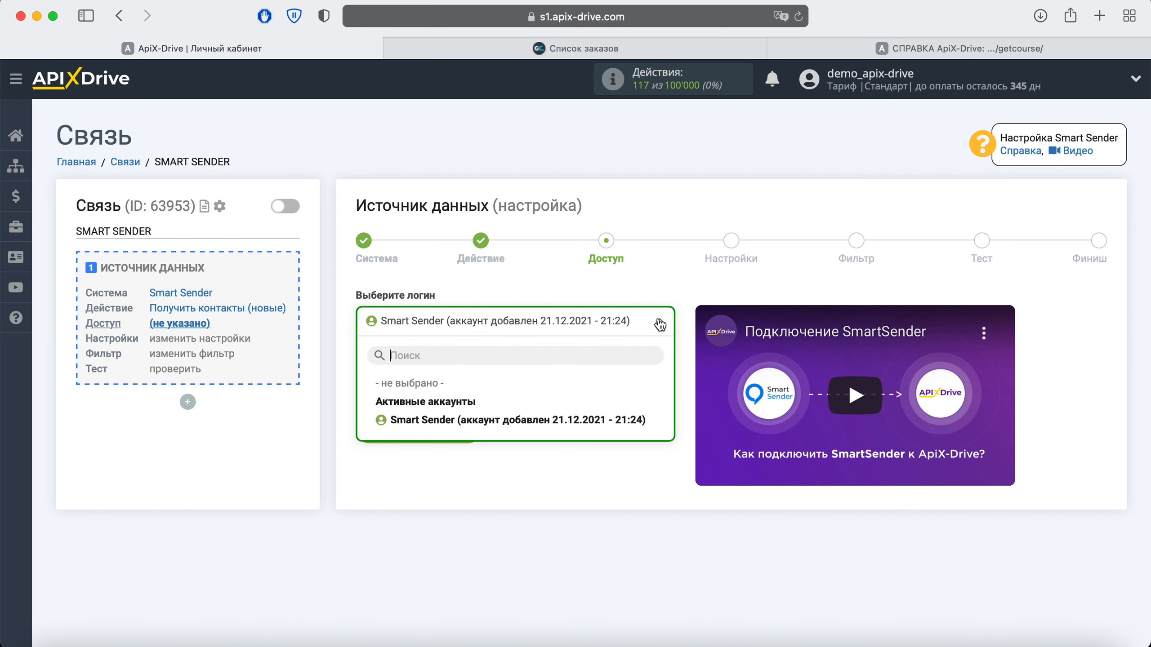
left_click(518, 420)
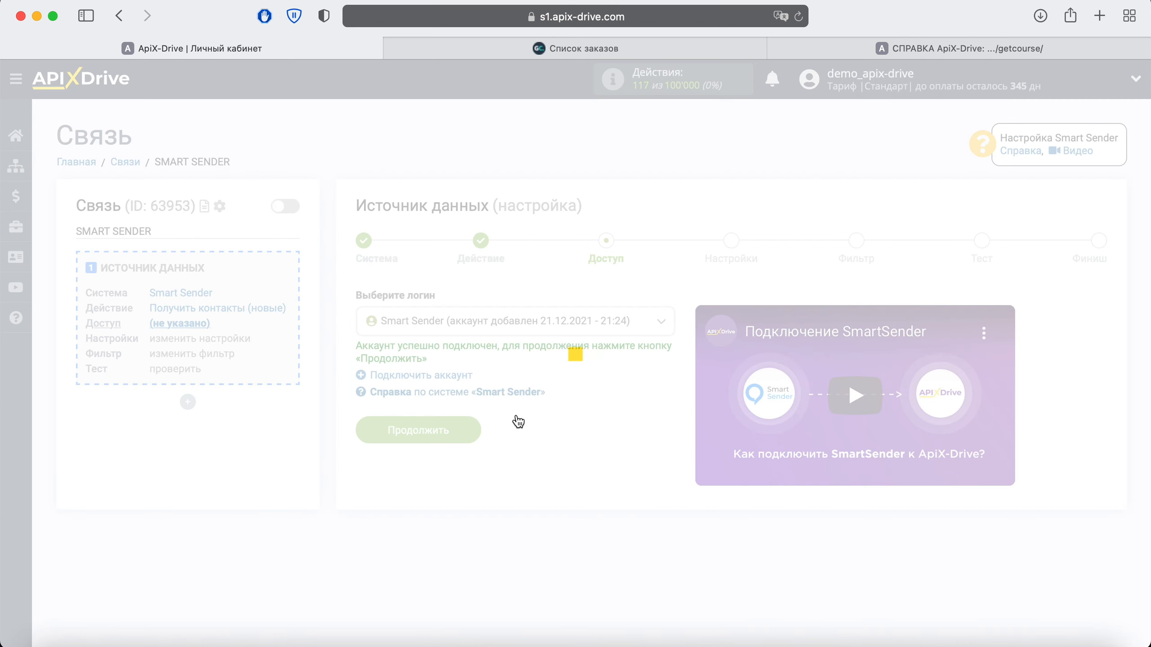
left_click(467, 430)
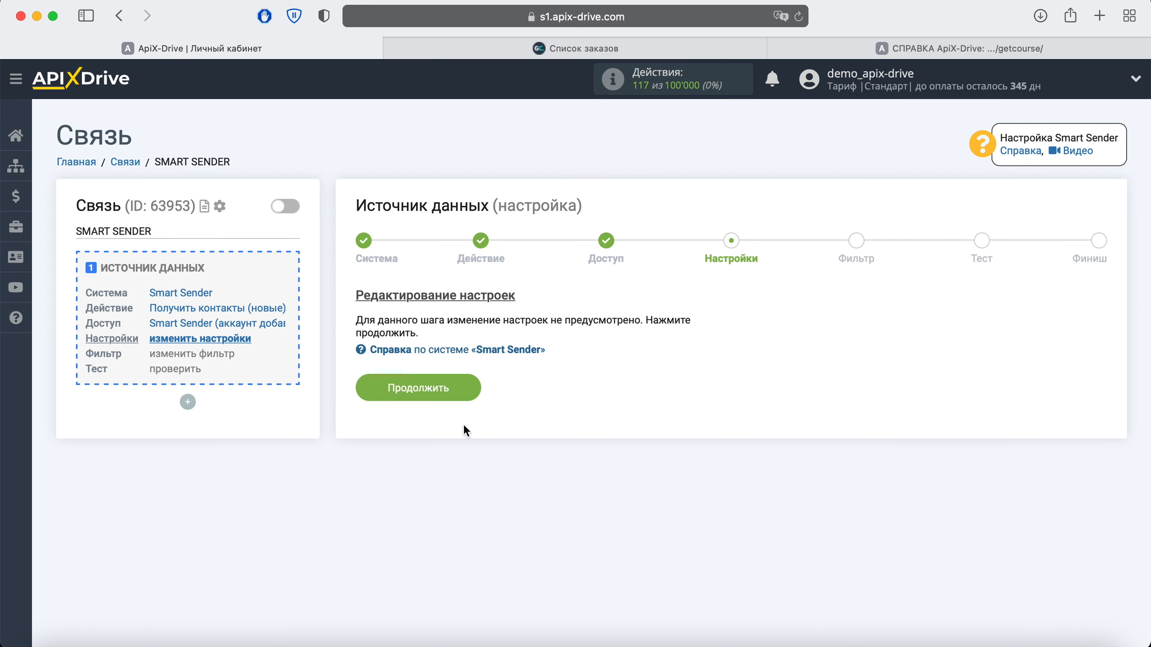
Step: Continue through the source settings and filter without adding conditions, and accept the Smart Sender test data
left_click(466, 395)
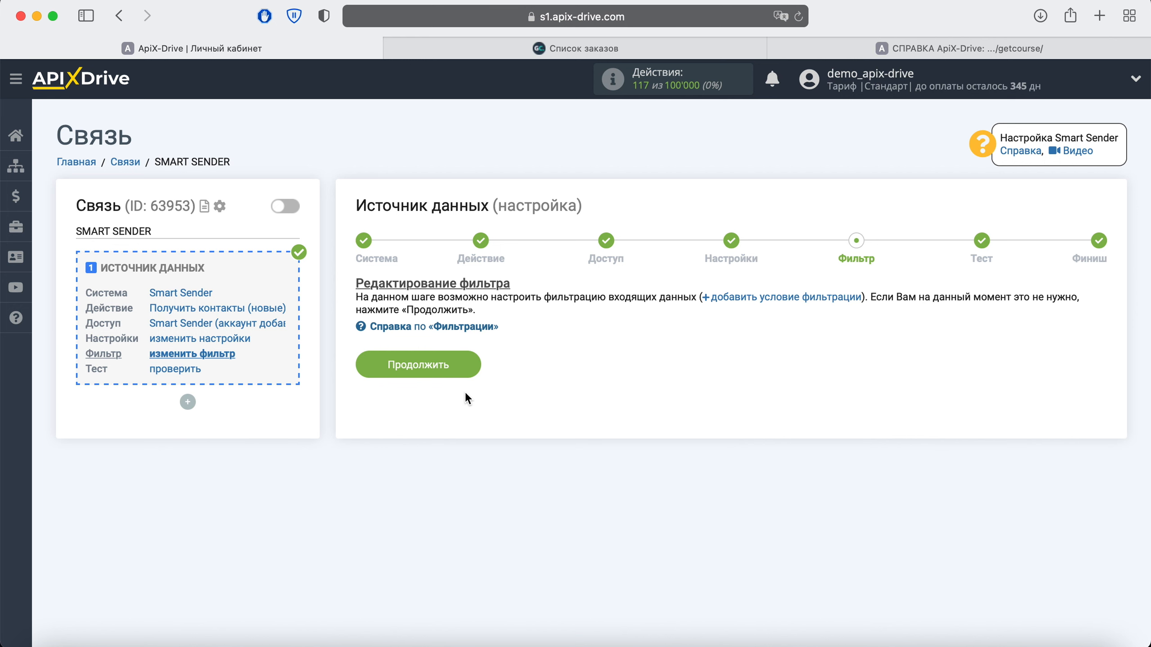
left_click(467, 366)
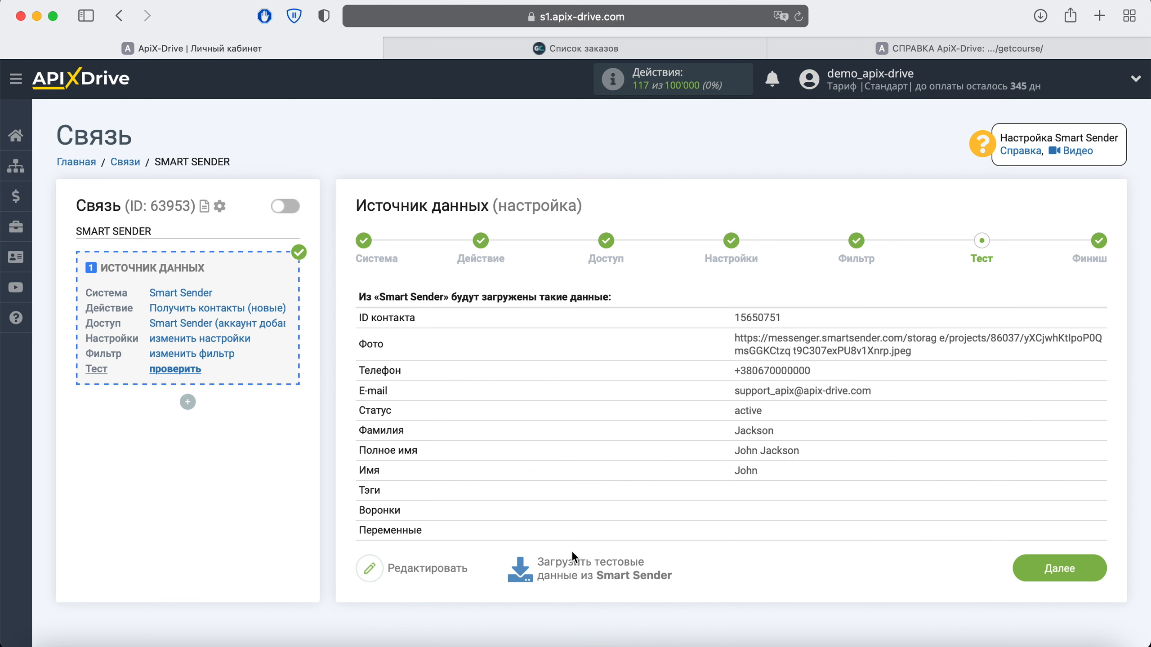
left_click(1092, 569)
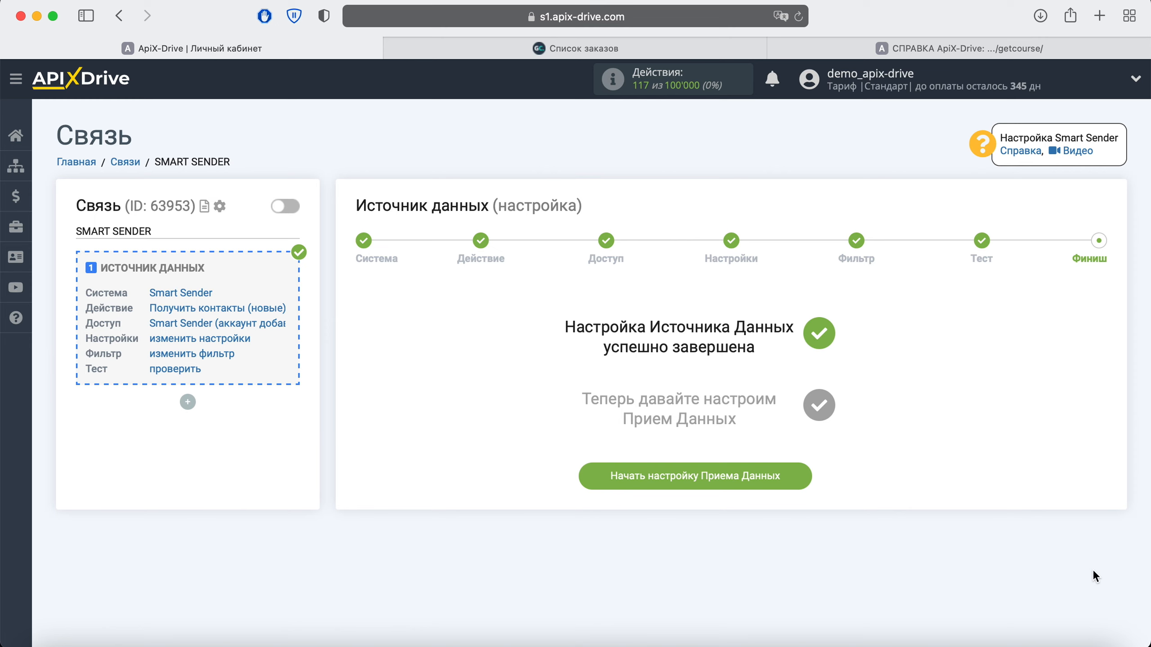
Step: Start the data destination setup and choose "GetCourse (прием)" as the receiving system
left_click(788, 473)
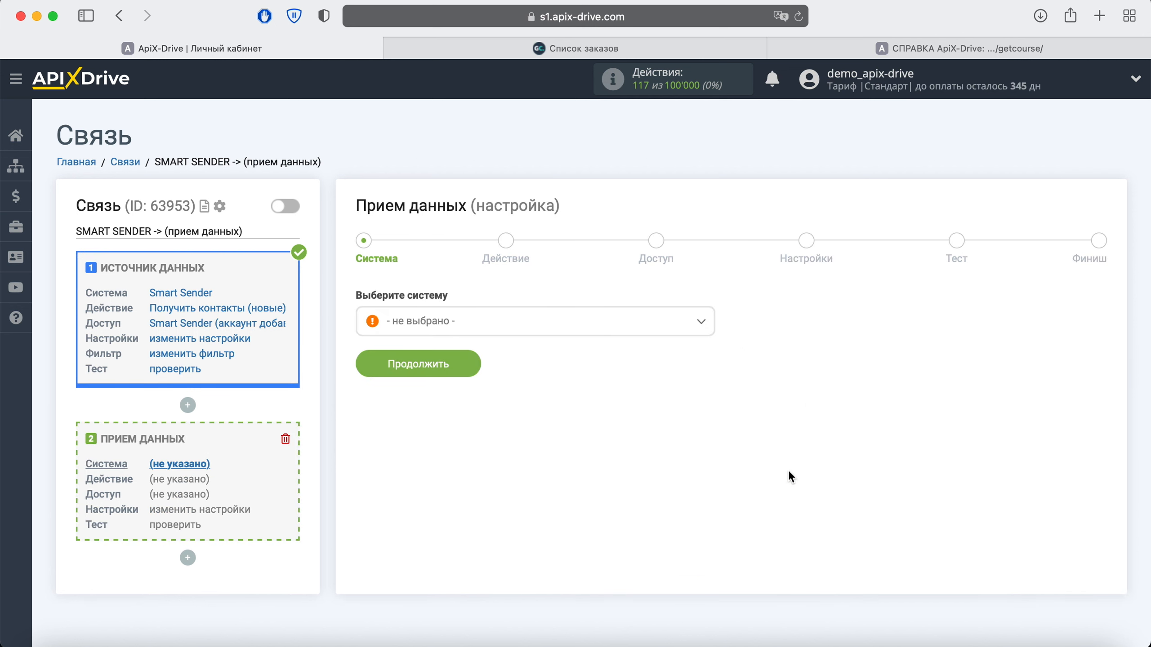
left_click(625, 330)
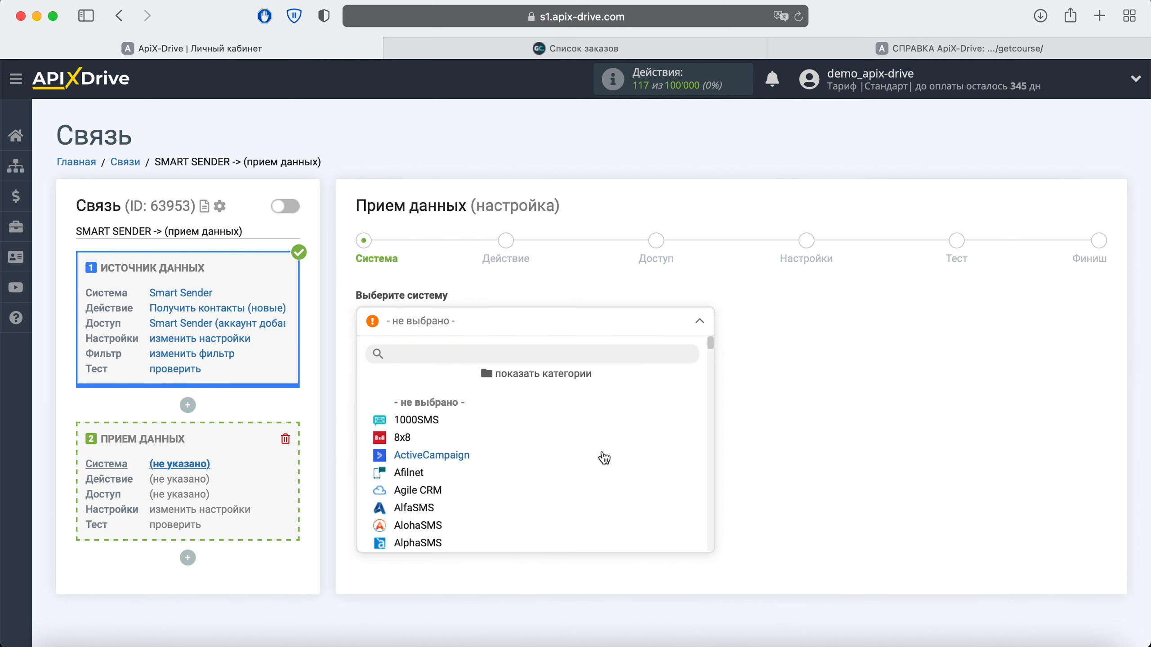
scroll(603, 458, "down", 15)
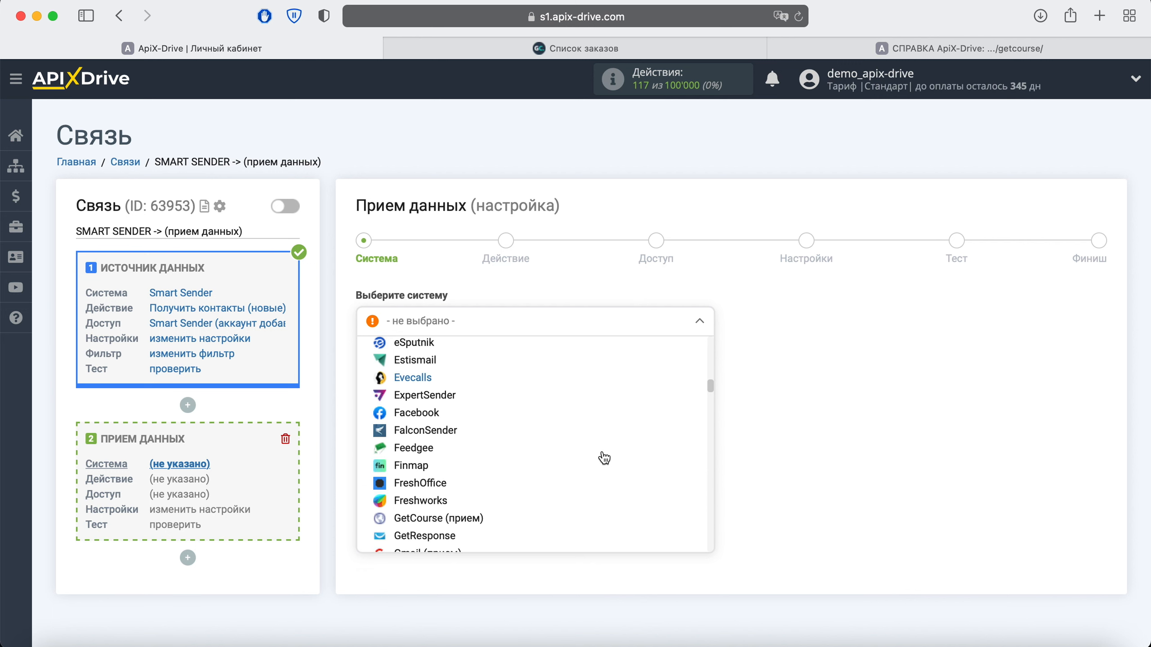
scroll(604, 458, "down", 3)
left_click(442, 394)
left_click(449, 385)
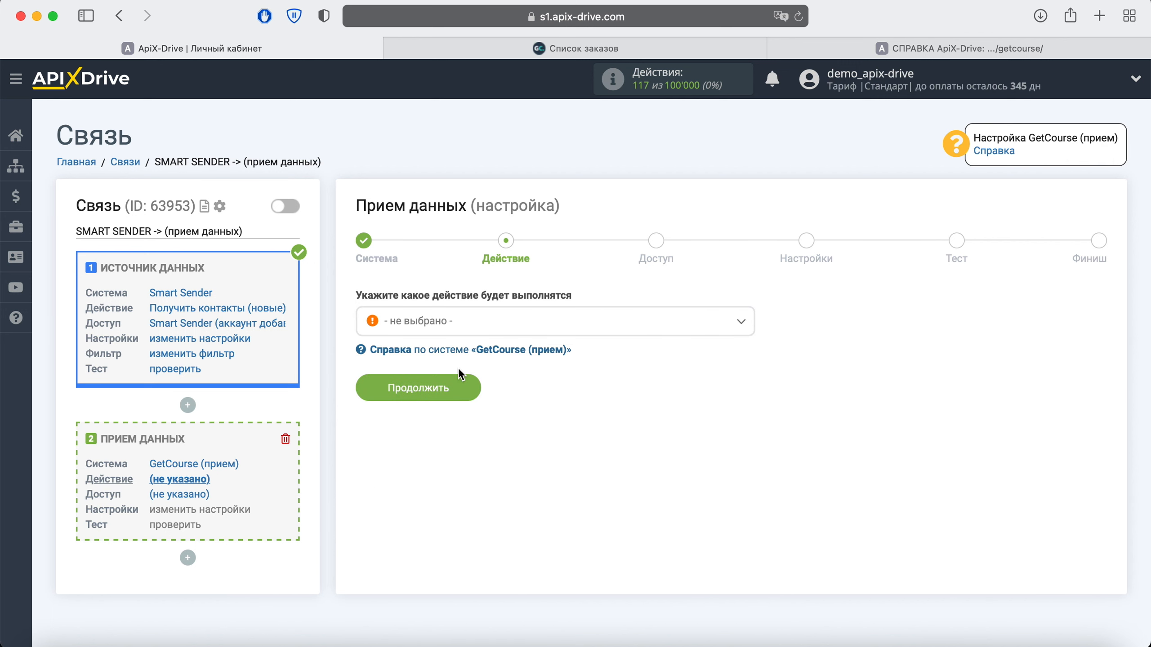
Step: Set the GetCourse destination action to "Отправка сделок" and continue to account access
left_click(494, 325)
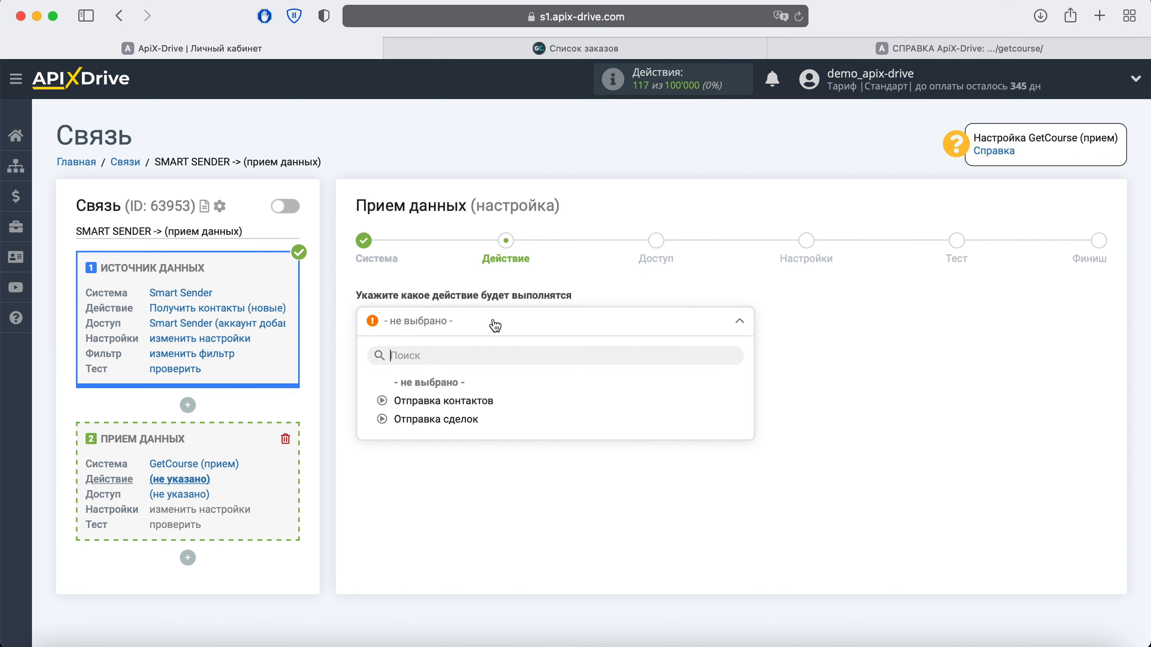
left_click(453, 412)
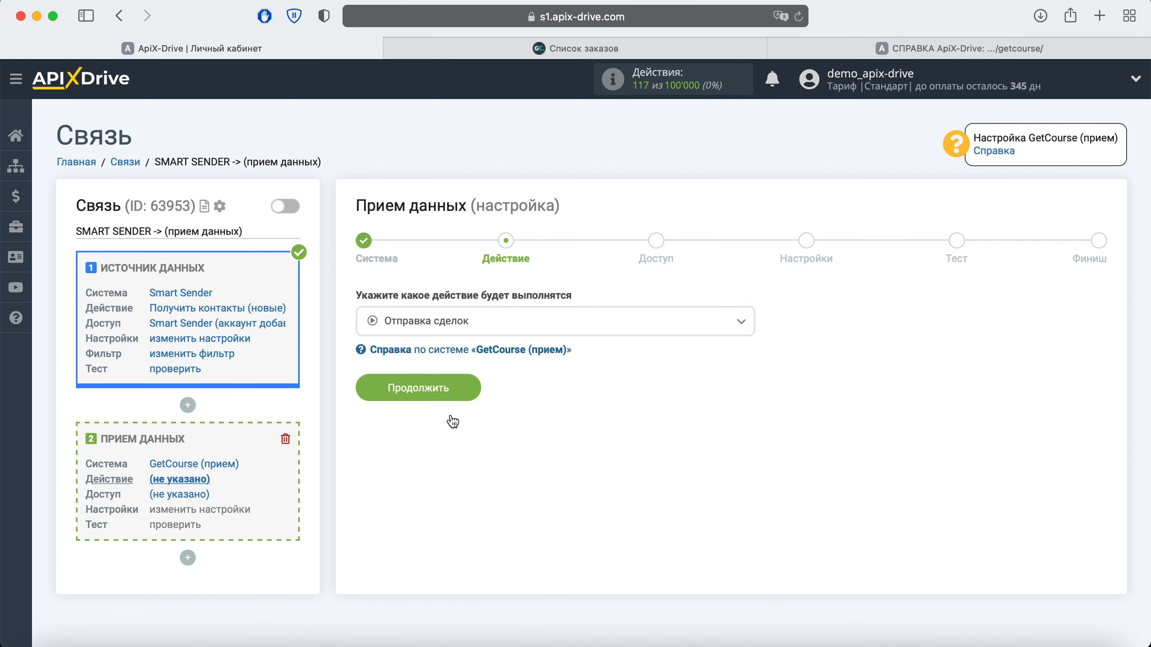
left_click(462, 388)
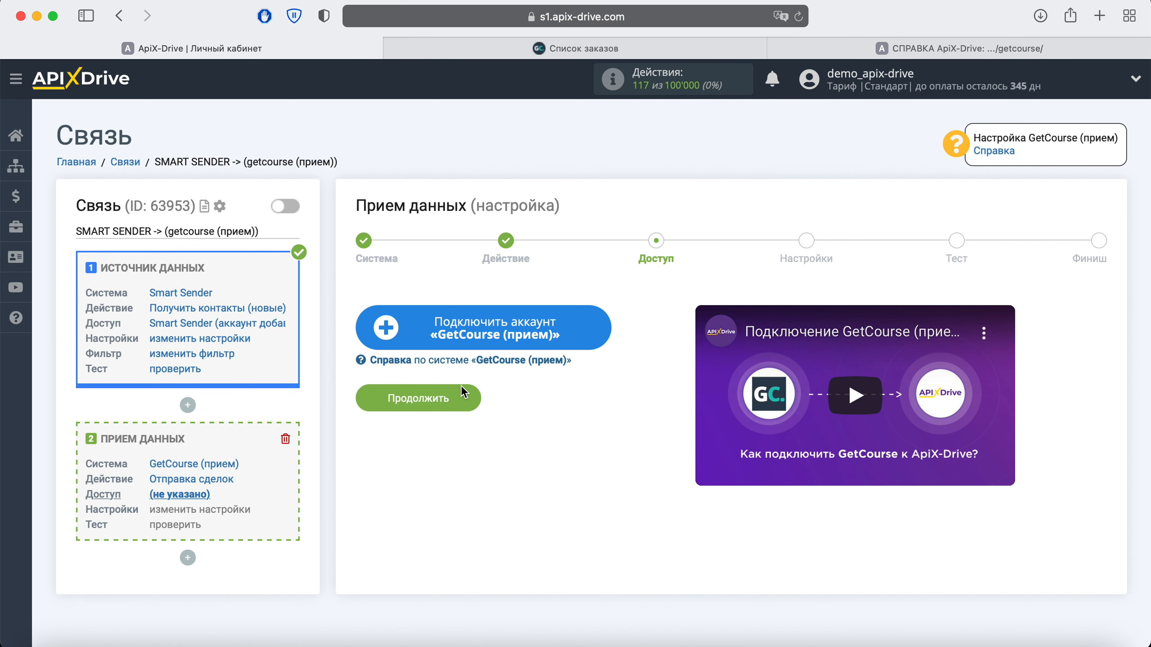
Step: Start connecting a GetCourse account and fill in its domain with apixdrivecomua.getcourse.ru, copied from the GetCourse site's address
left_click(596, 336)
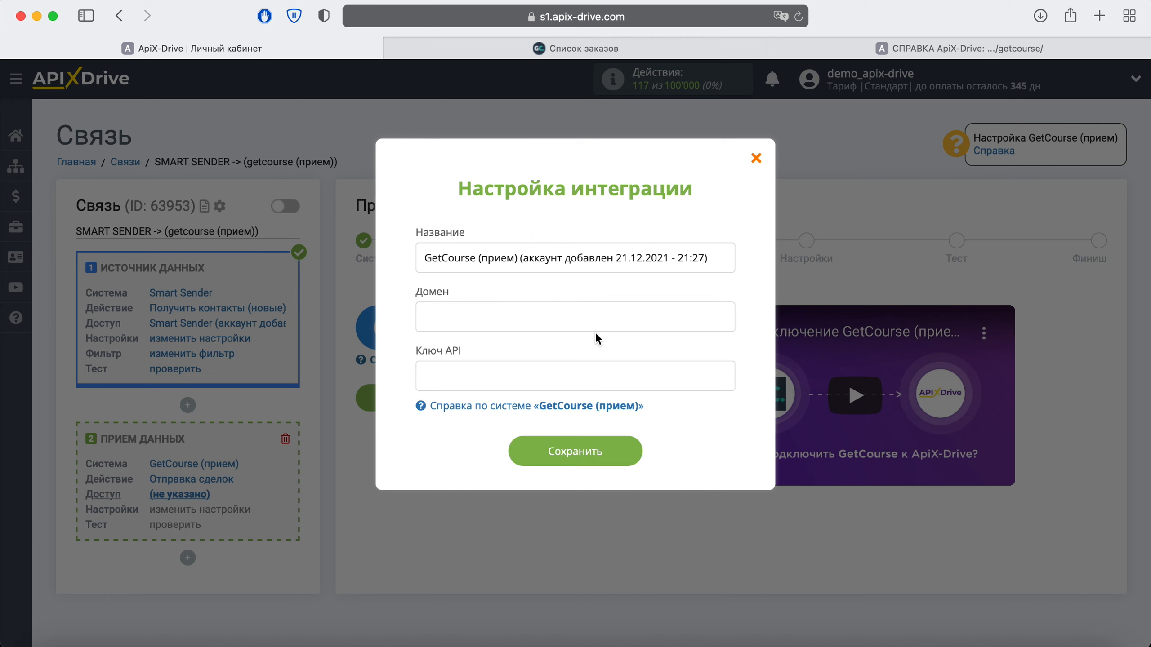
left_click(589, 45)
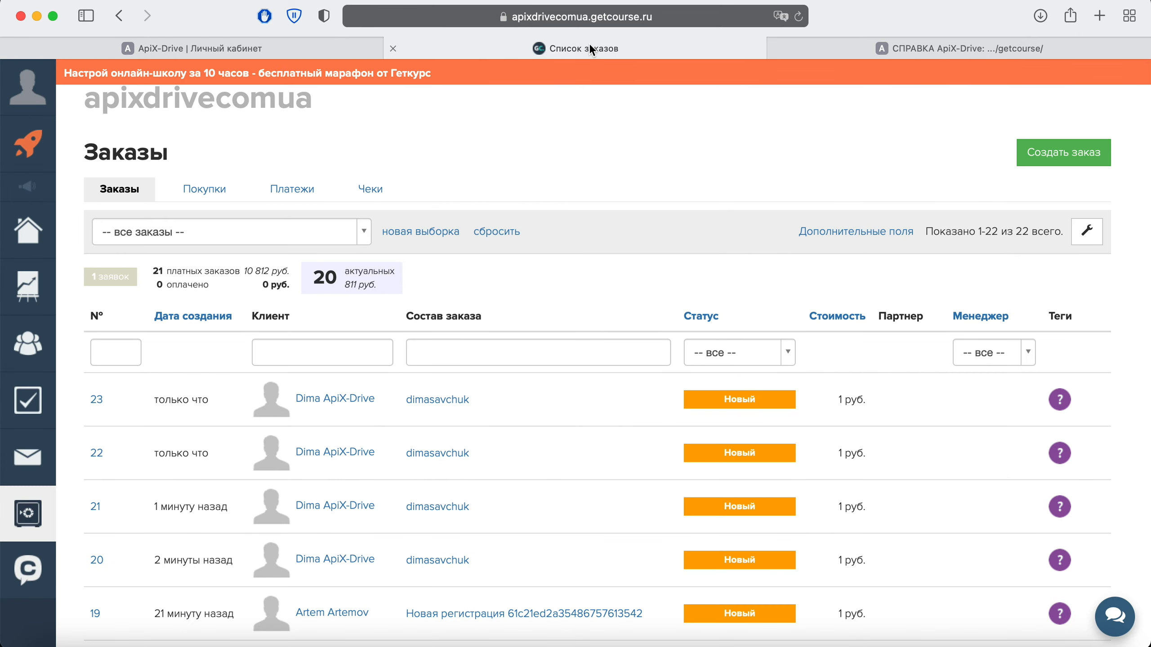
left_click(671, 23)
left_click_drag(397, 17, 536, 20)
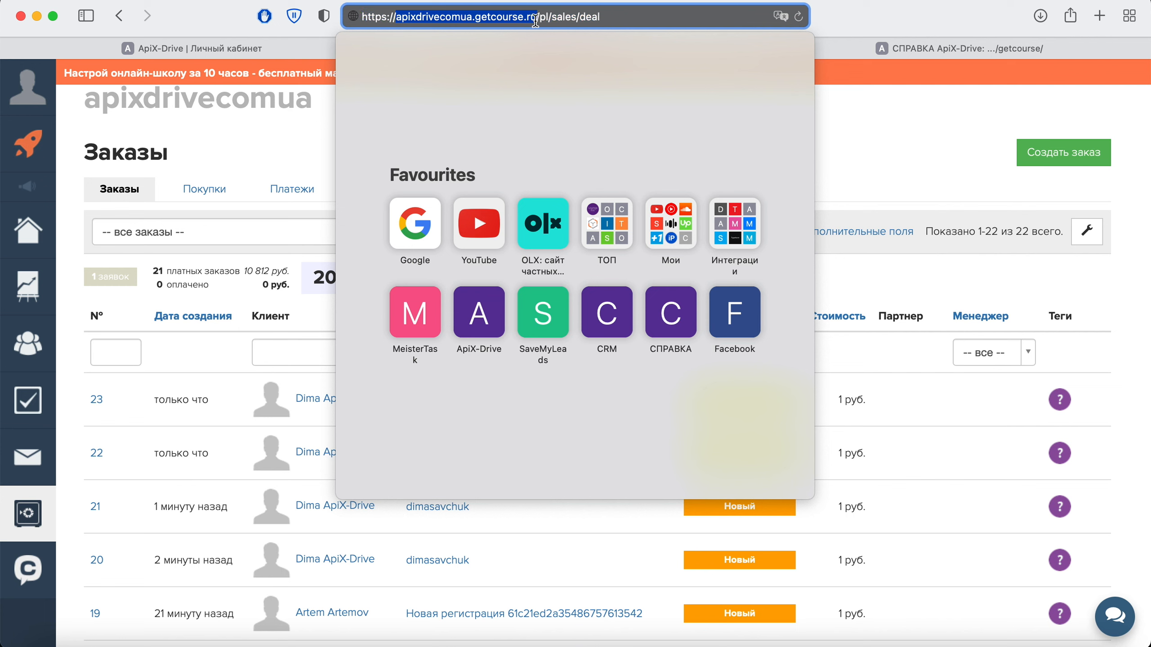
right_click(499, 18)
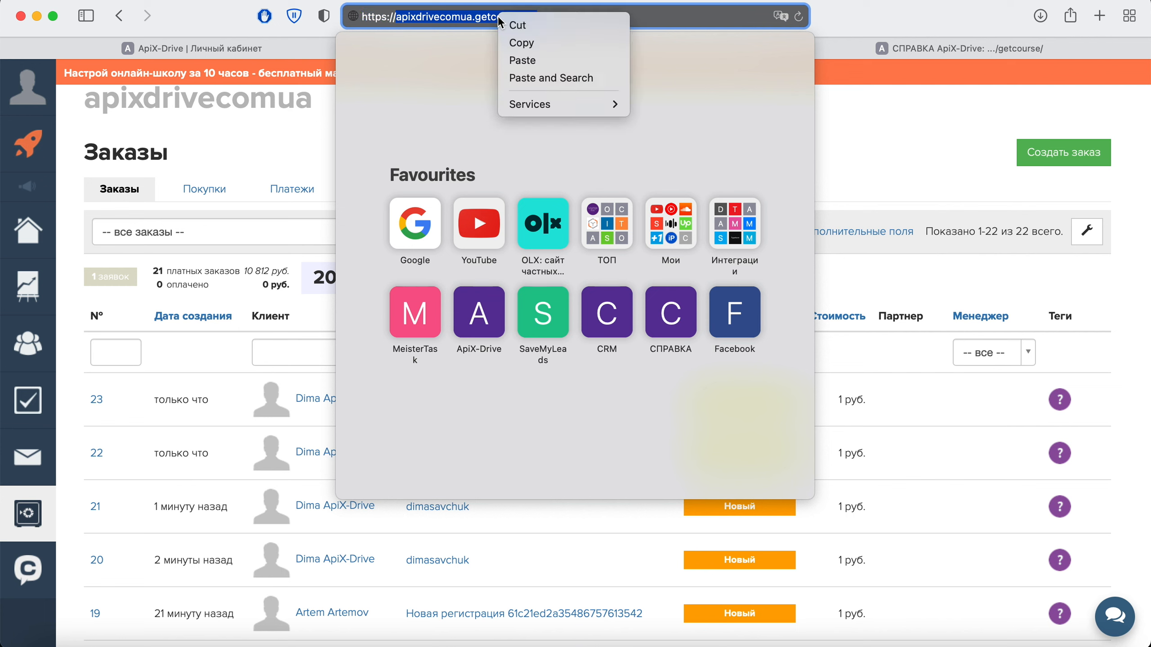
left_click(526, 42)
left_click(274, 49)
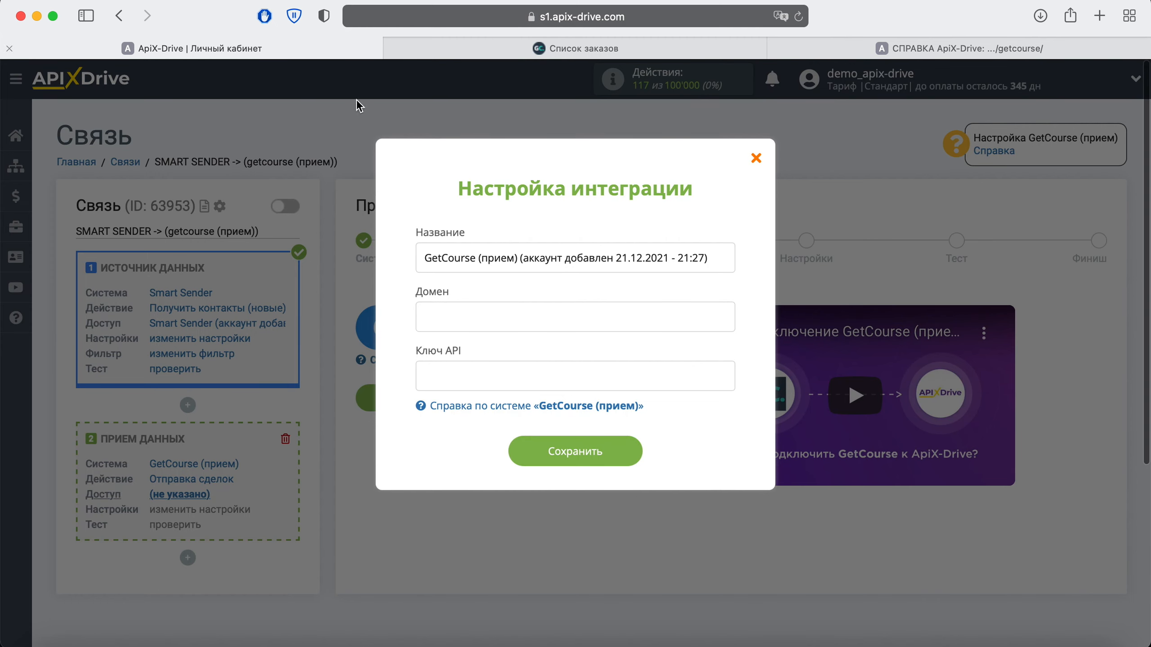
right_click(475, 314)
left_click(514, 357)
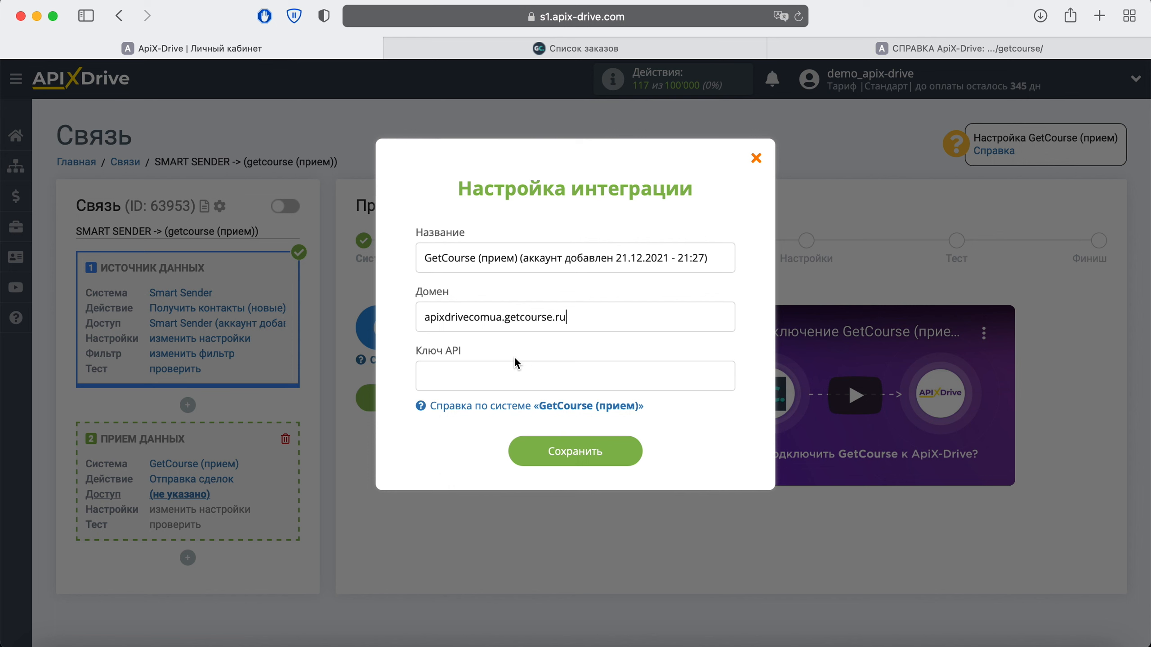
left_click(904, 49)
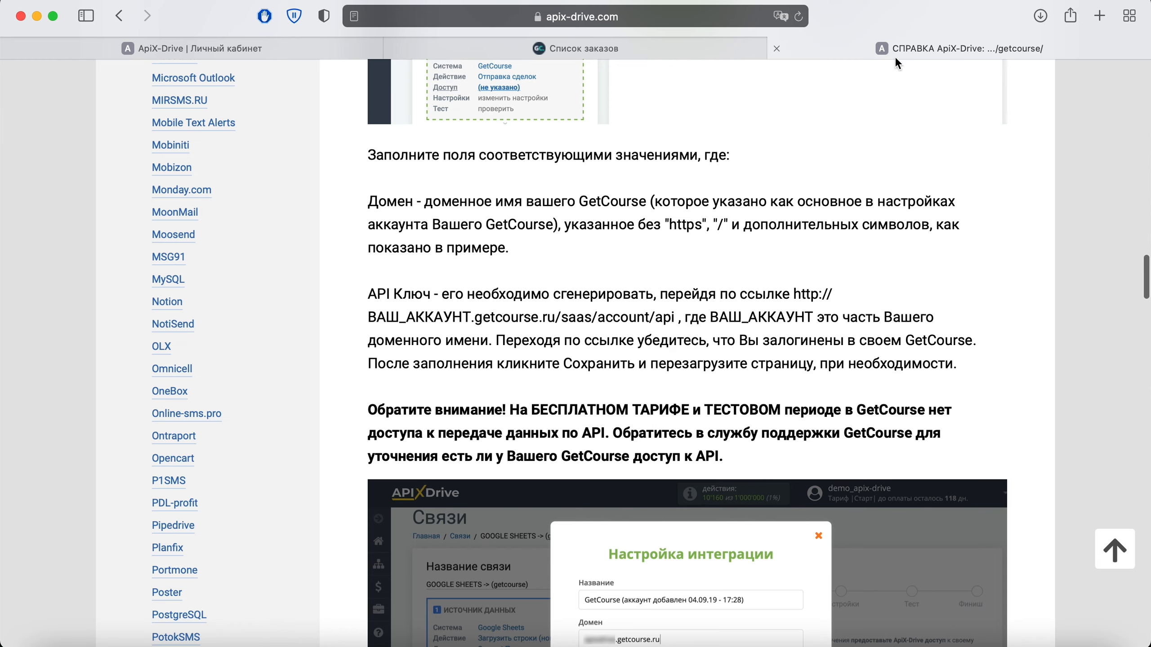
left_click_drag(794, 294, 676, 319)
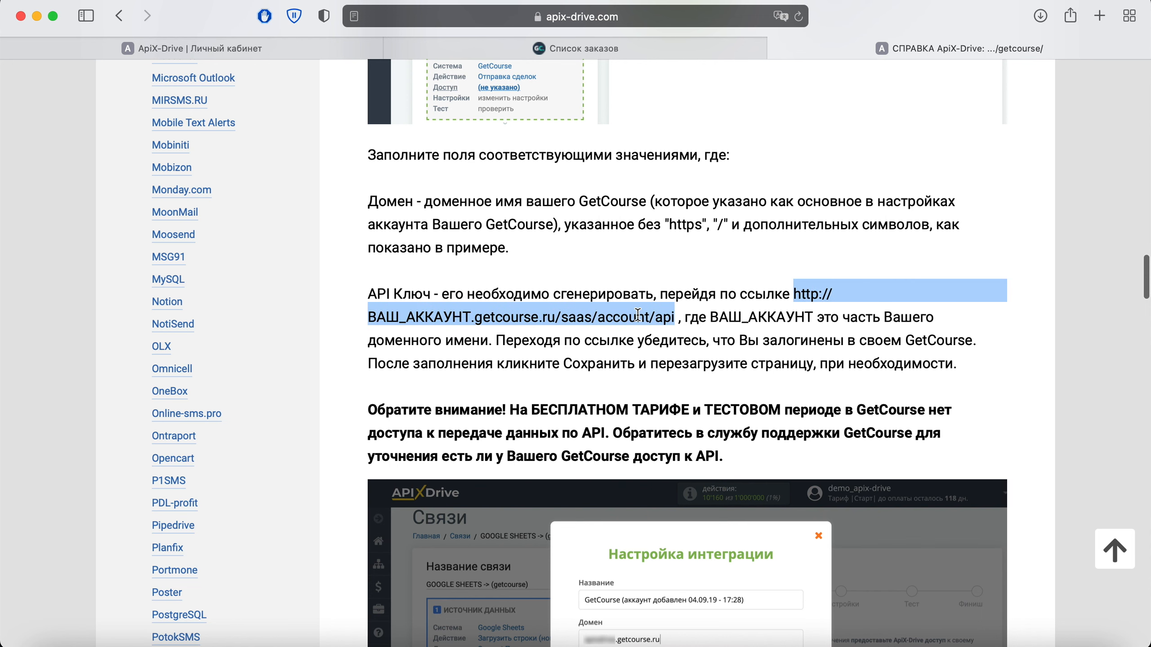
right_click(637, 314)
left_click(681, 439)
left_click(575, 48)
left_click(580, 17)
right_click(584, 17)
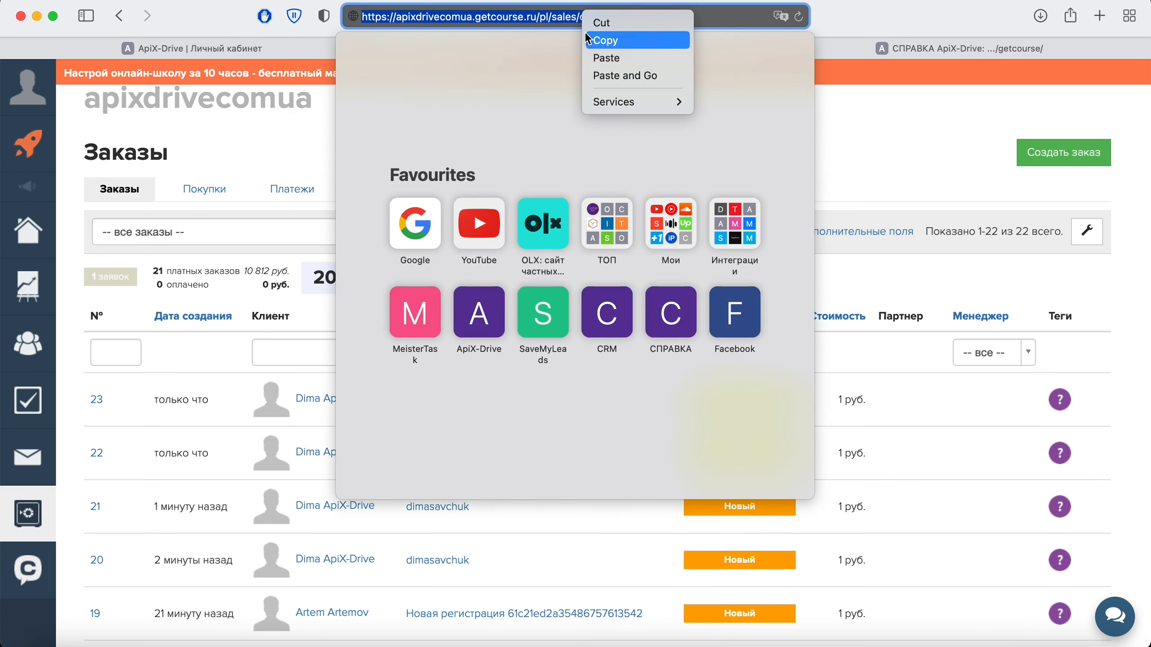
left_click(603, 58)
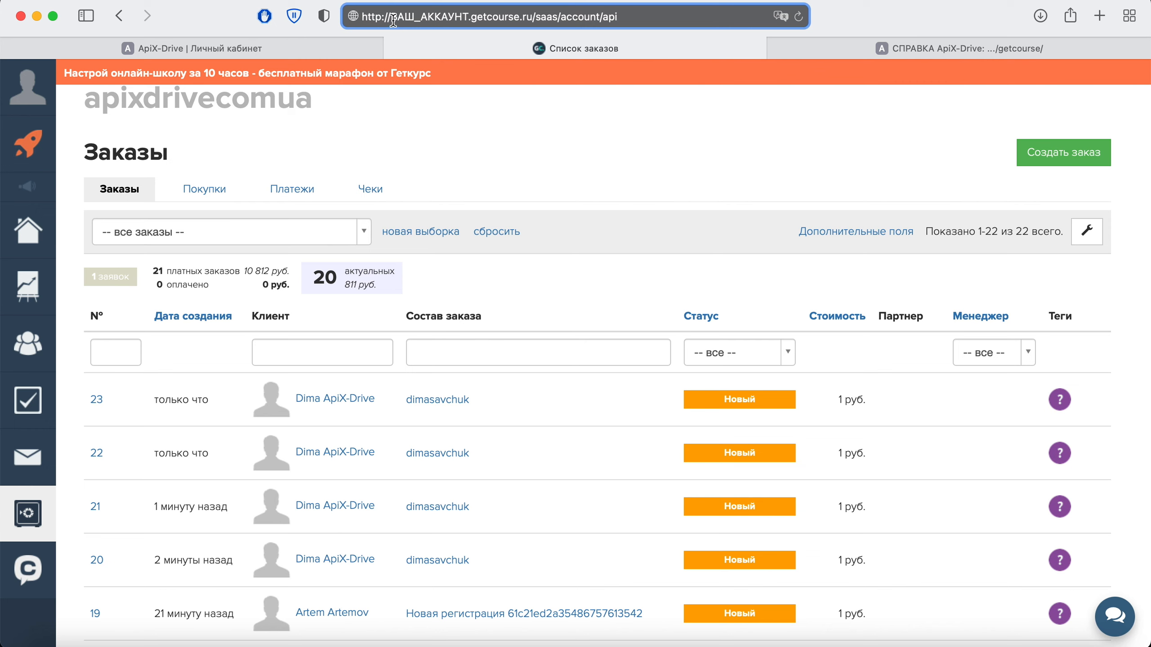
left_click_drag(393, 17, 468, 17)
type("apix")
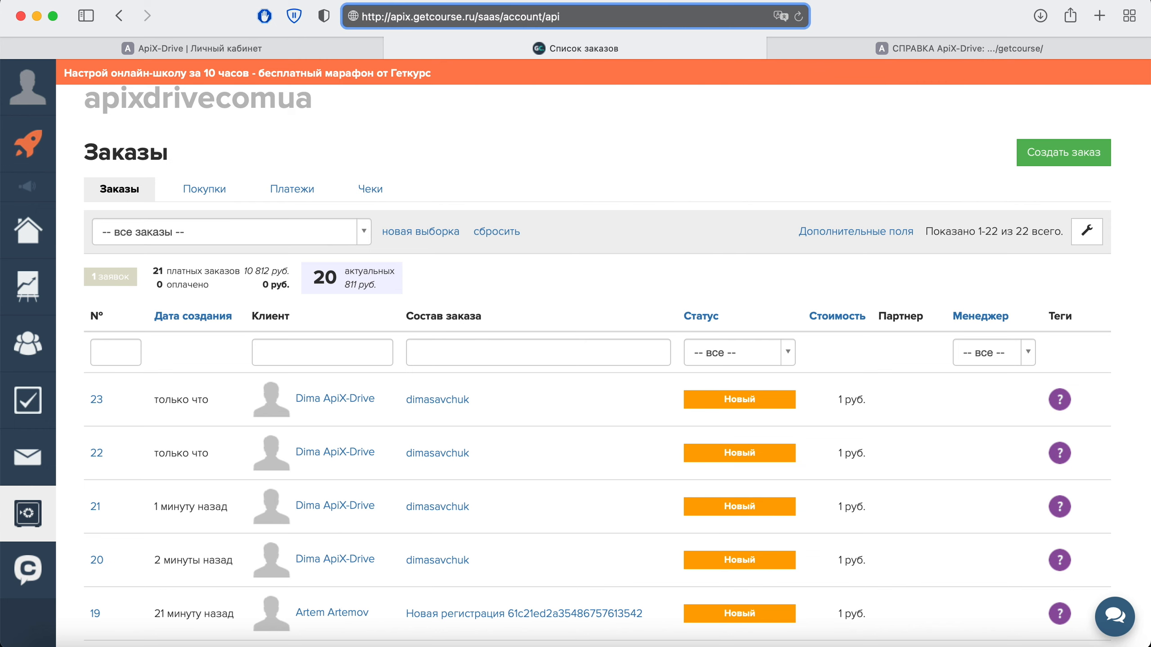
type("drivecom")
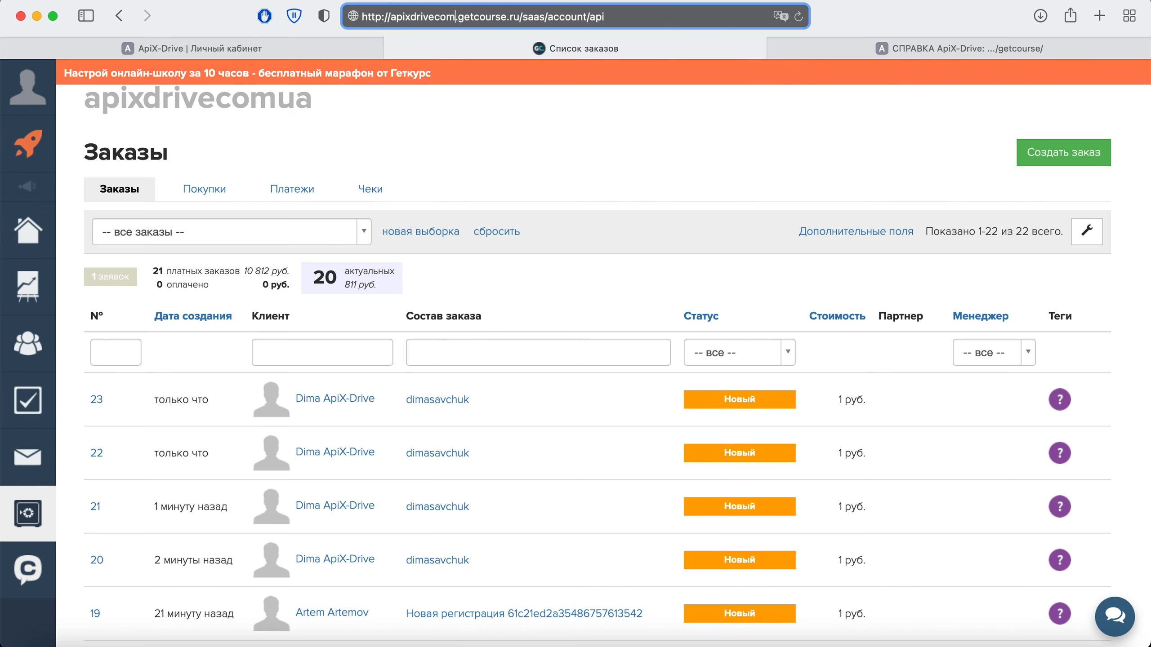
type("ua")
key("Return")
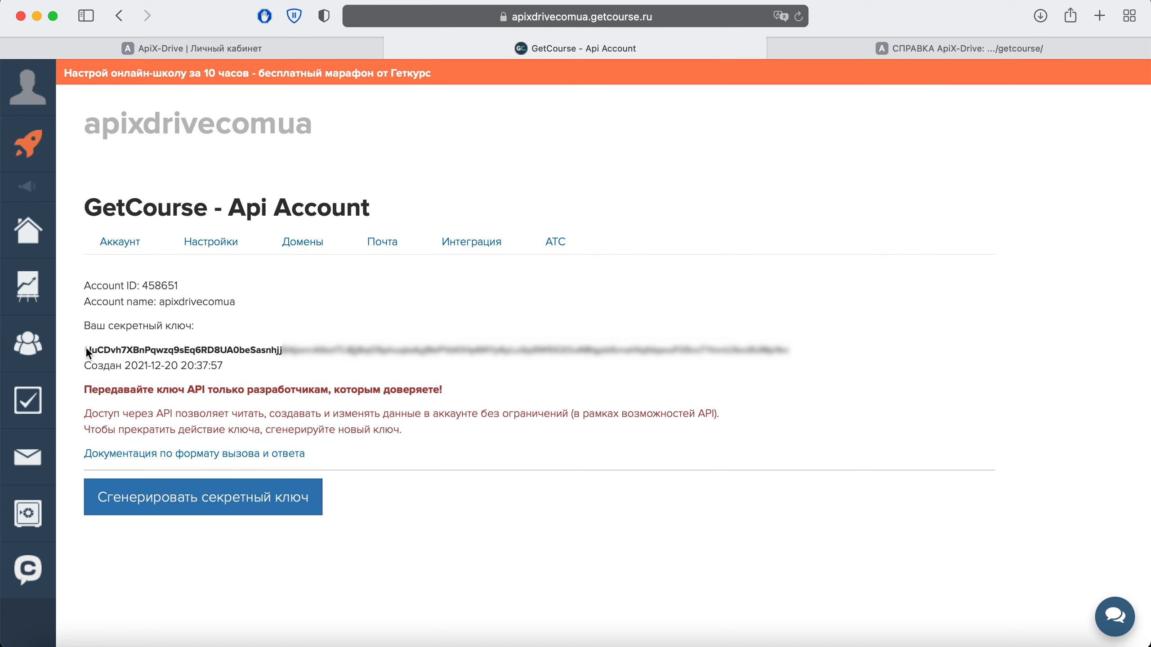
Step: Copy the secret key from the GetCourse API page into ApiX-Drive's "Ключ API" field and save the account integration
left_click_drag(86, 347, 793, 353)
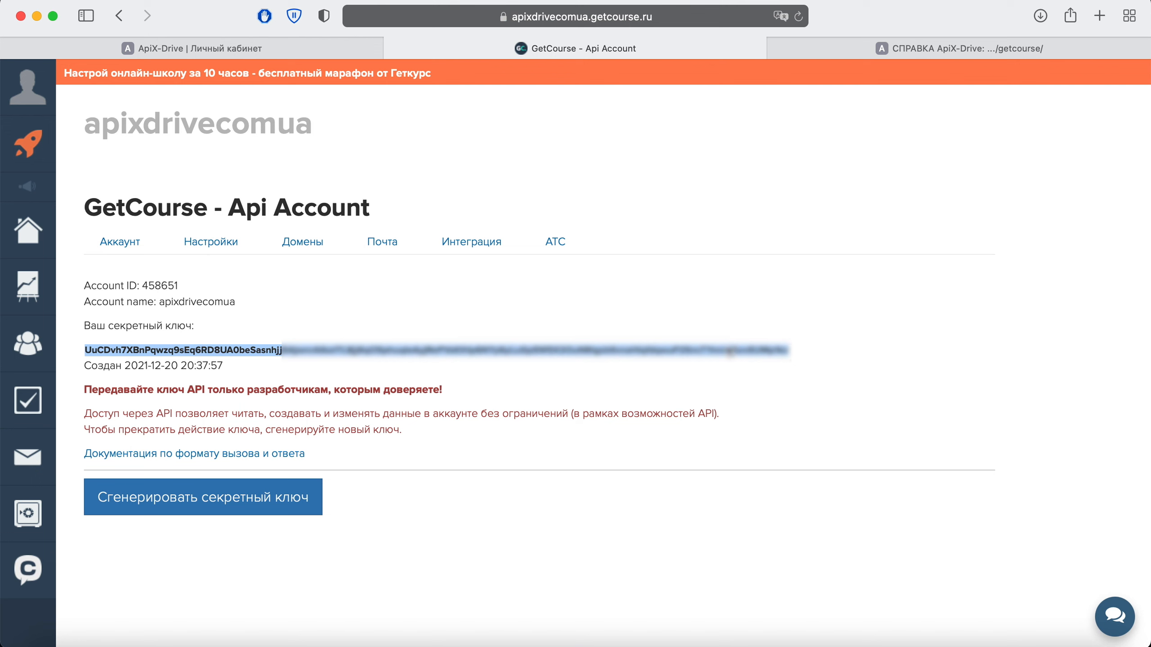
right_click(730, 354)
left_click(766, 428)
left_click(151, 48)
right_click(471, 364)
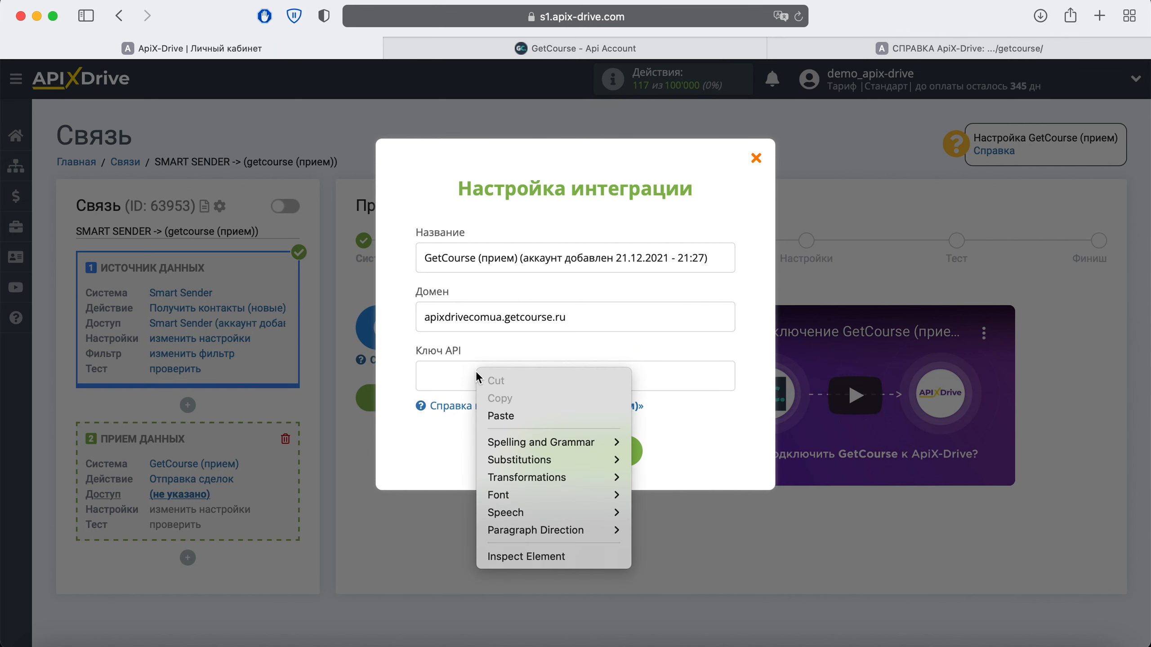
left_click(517, 414)
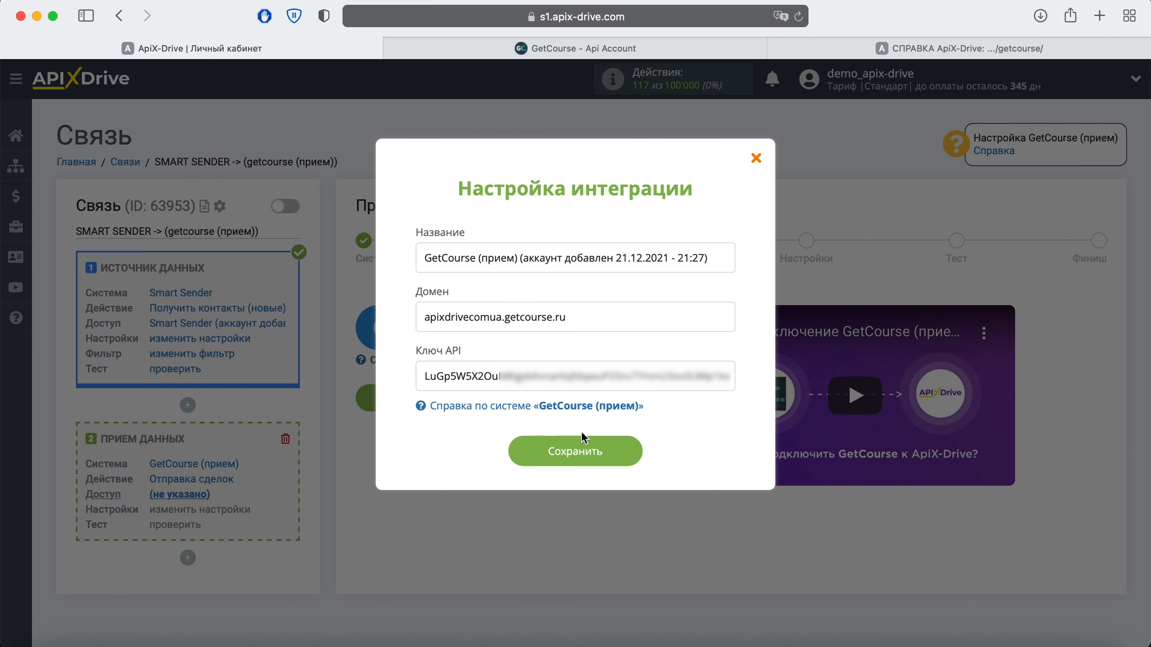
left_click(634, 450)
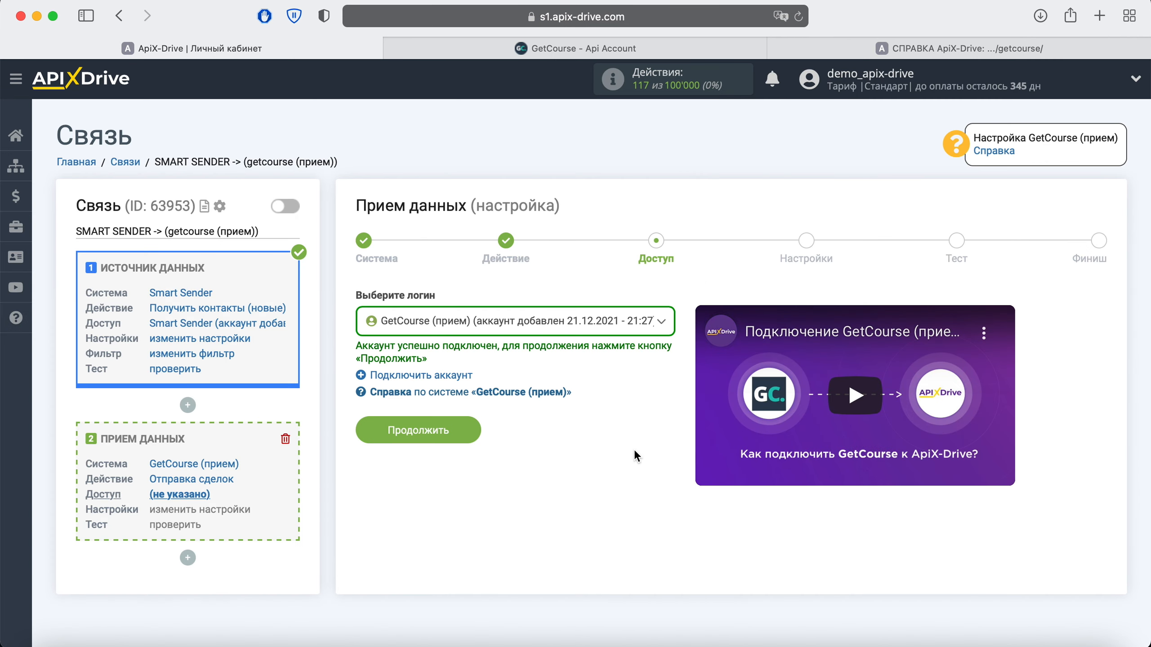
Step: Select the newly connected GetCourse (прием) account as the login and continue to the field settings
left_click(661, 322)
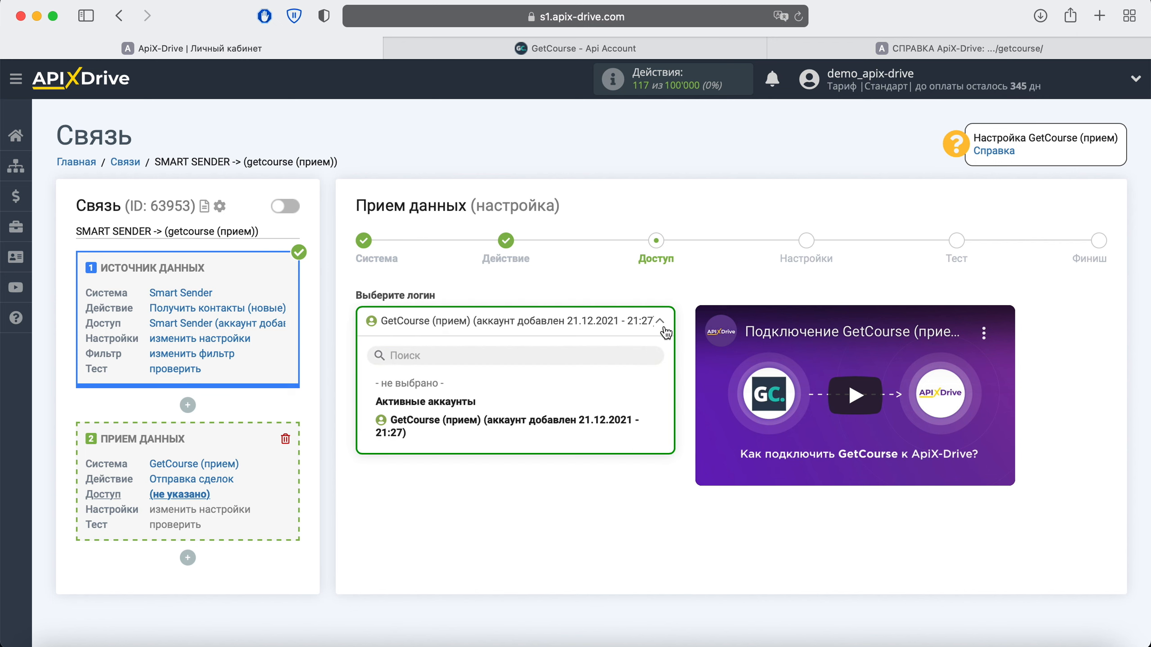
left_click(516, 424)
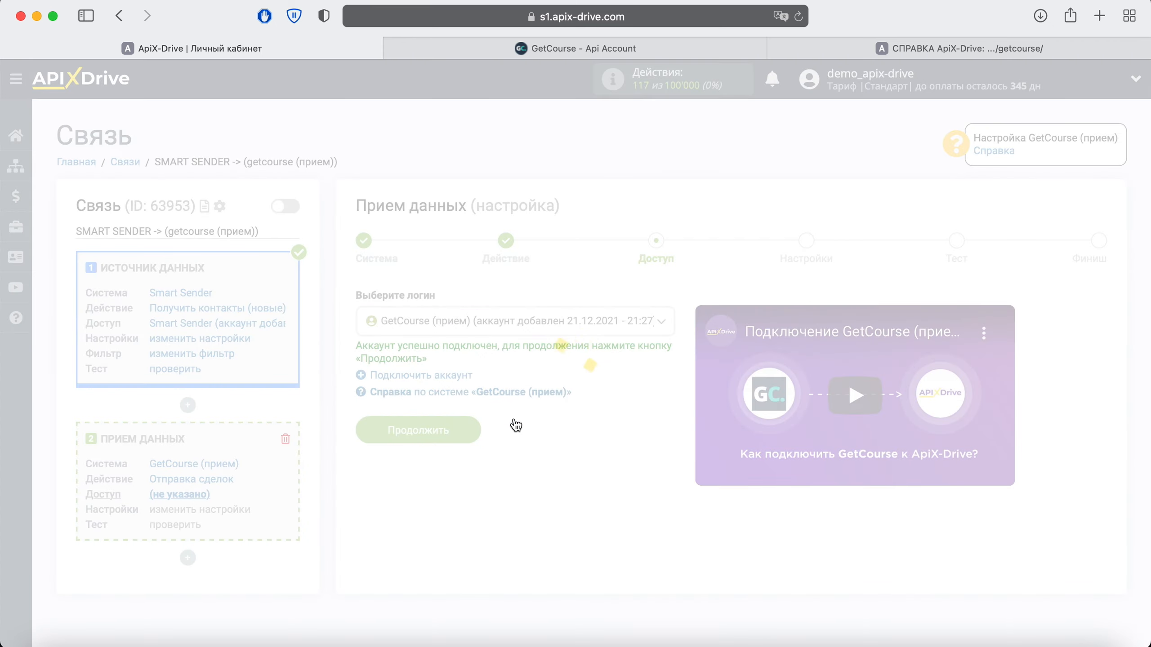
left_click(473, 429)
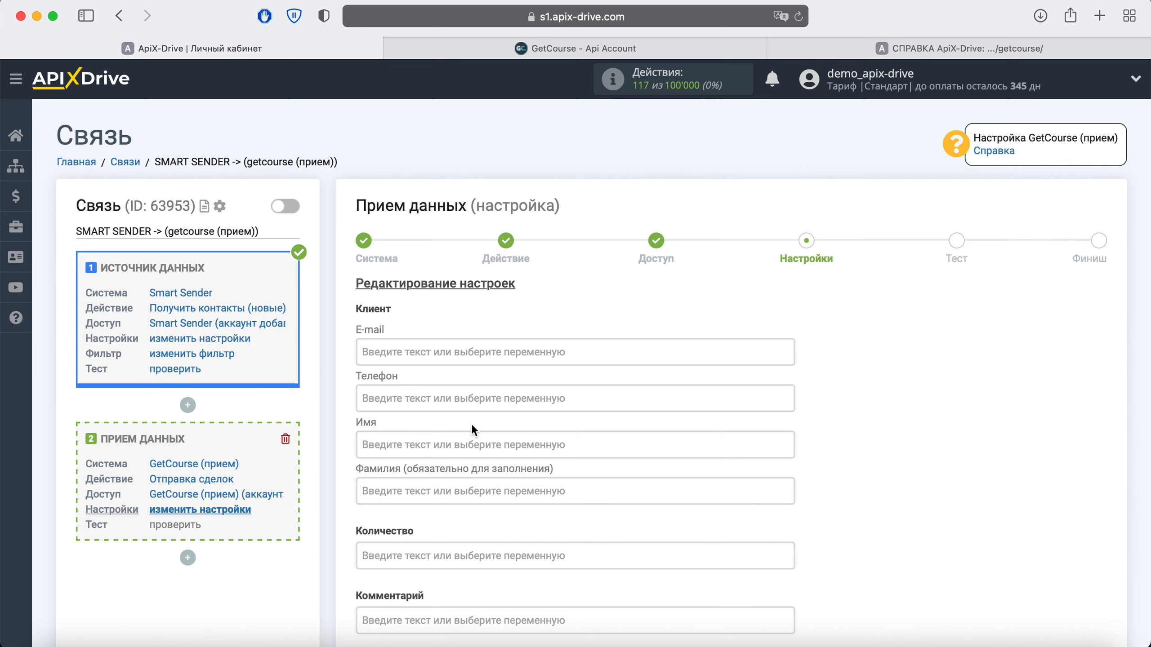
Step: Map the client's "E-mail" and "Телефон" fields to the Smart Sender "E-mail" and "Телефон" variables
left_click(437, 354)
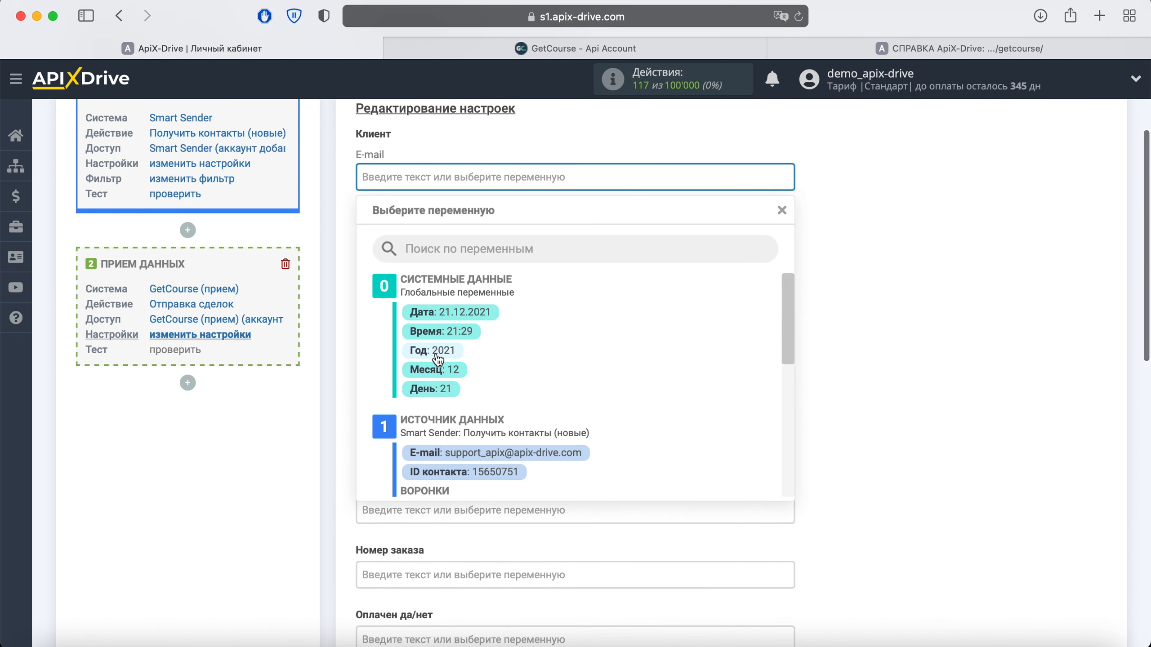
left_click(573, 453)
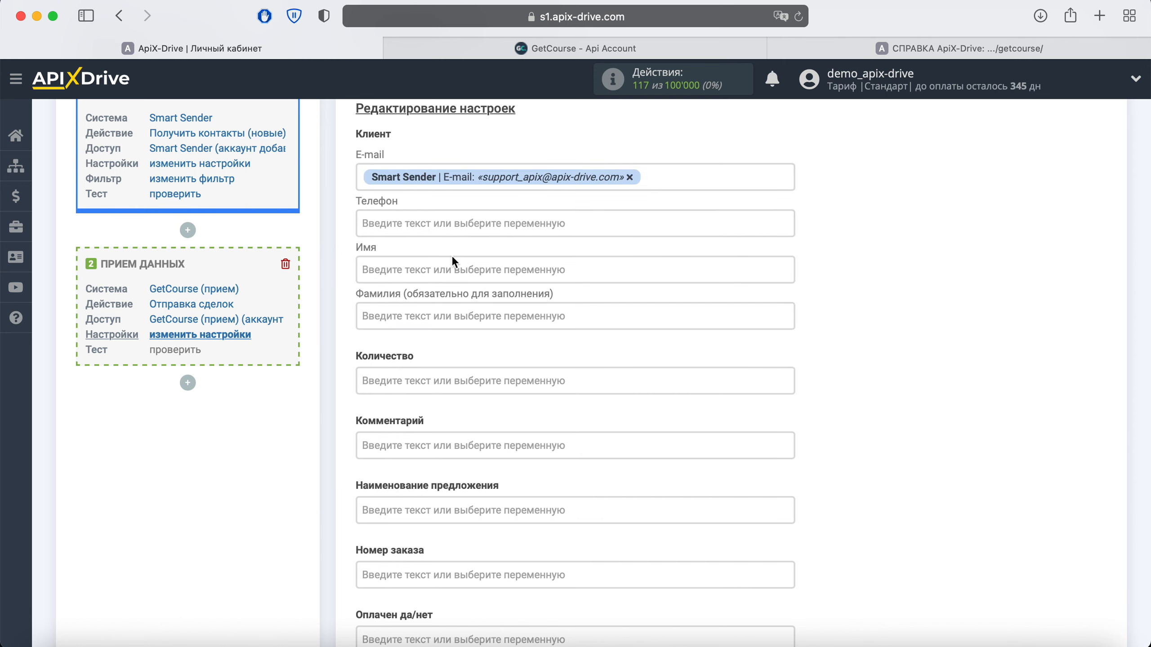
left_click(441, 223)
scroll(675, 309, "down", 1)
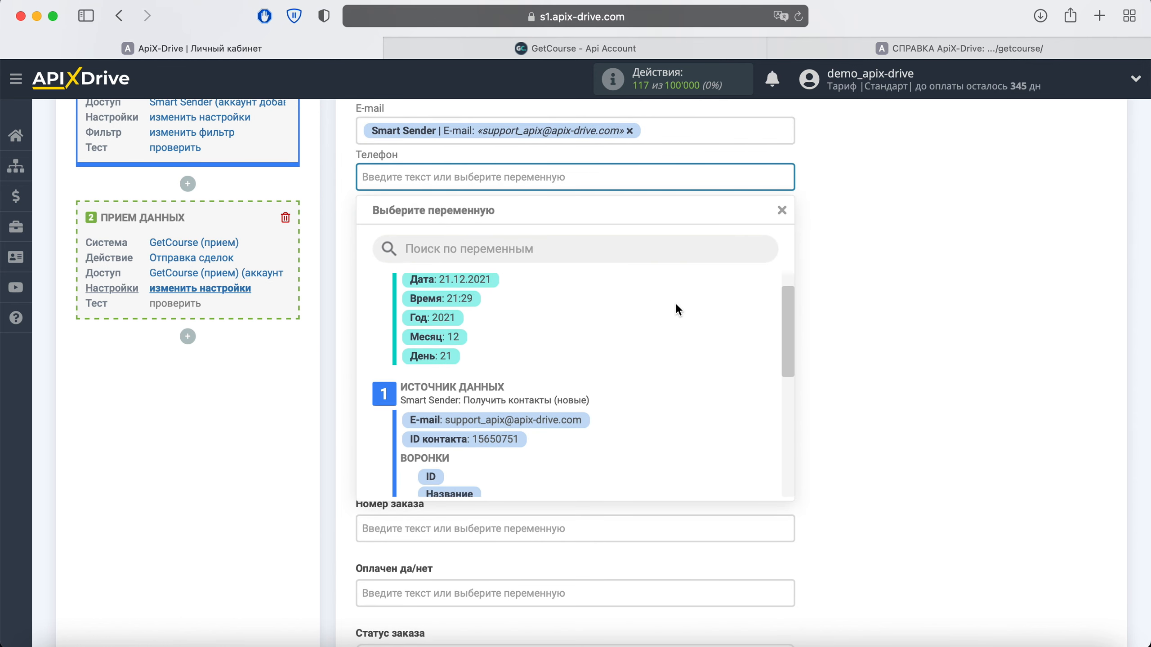
scroll(677, 305, "down", 10)
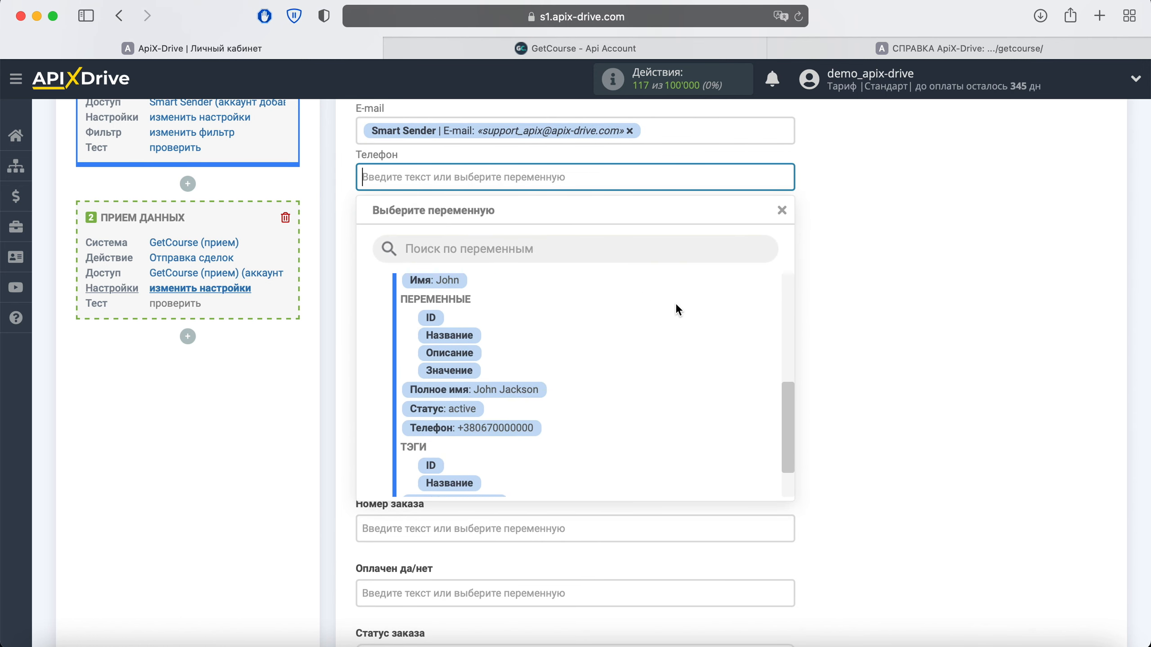
left_click(537, 427)
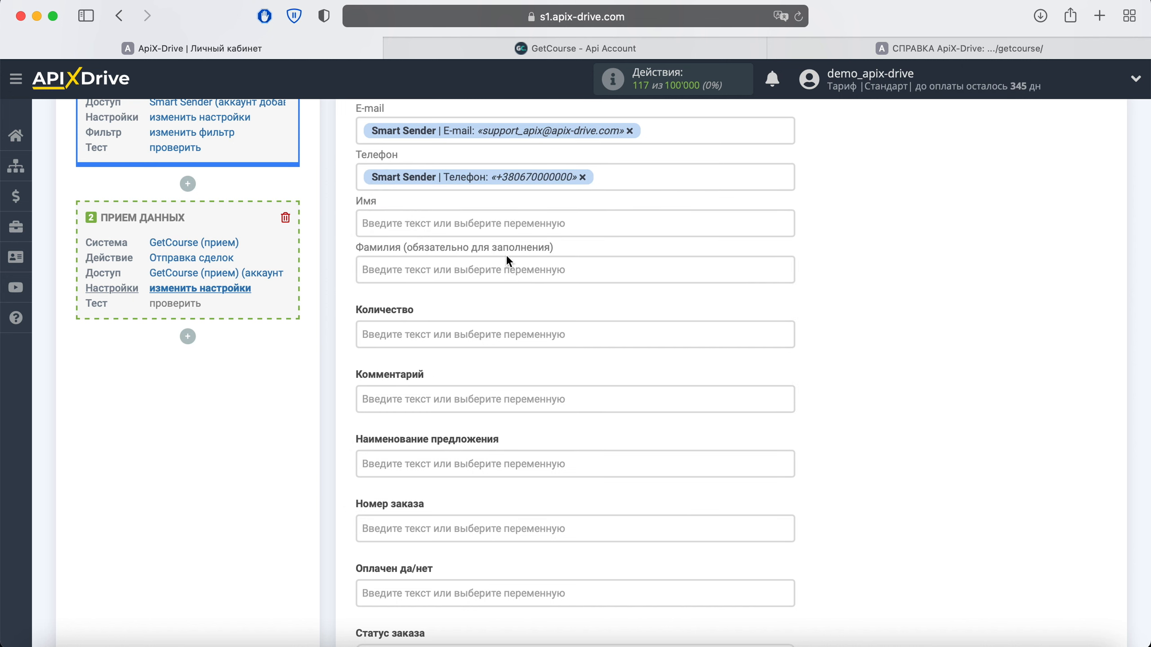
Step: Map the client's "Имя" field to the Smart Sender "Имя" variable and "Фамилия" to "Полное имя"
left_click(507, 225)
scroll(694, 313, "down", 3)
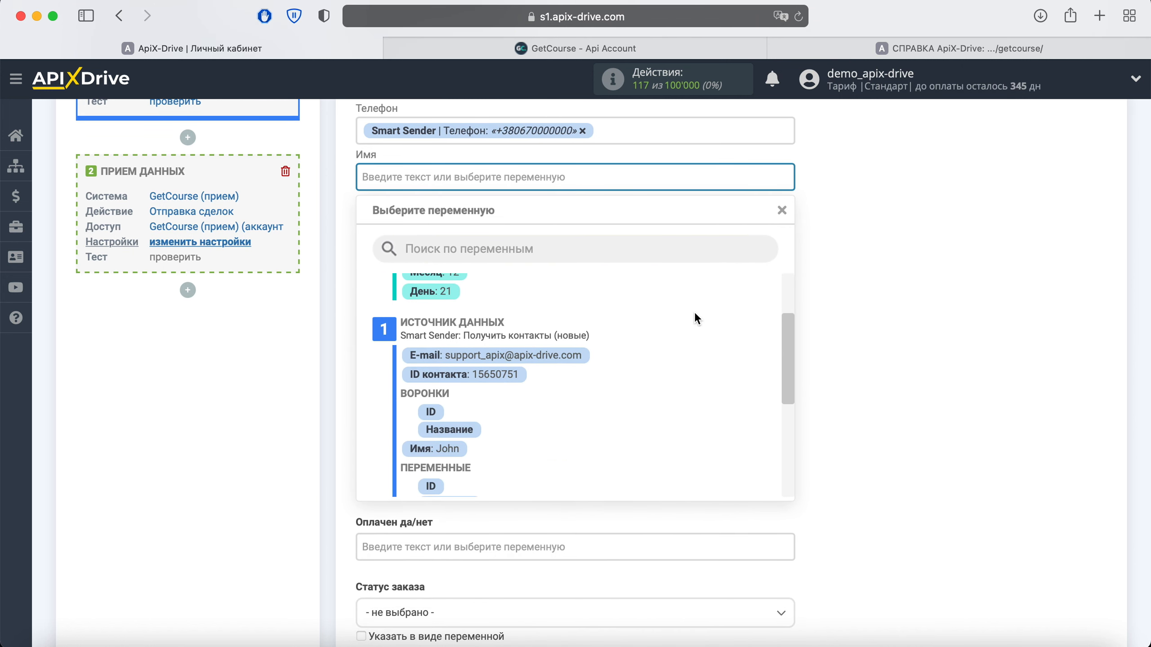
scroll(694, 311, "down", 3)
left_click(430, 386)
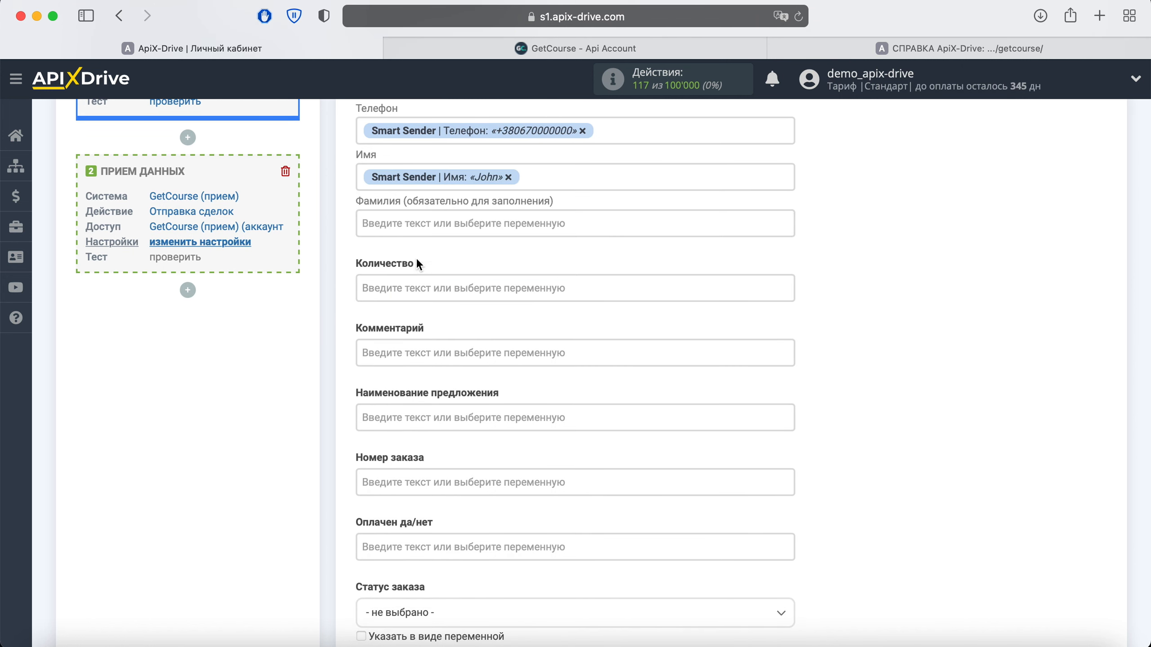
left_click(410, 222)
scroll(658, 313, "down", 3)
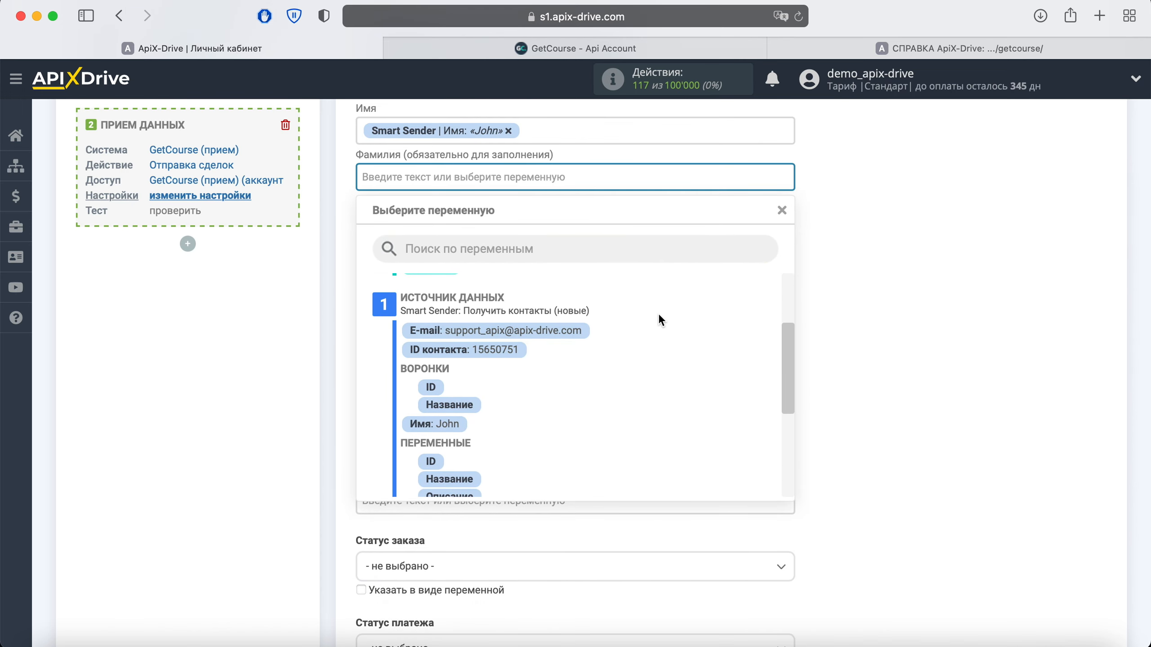
scroll(659, 317, "down", 4)
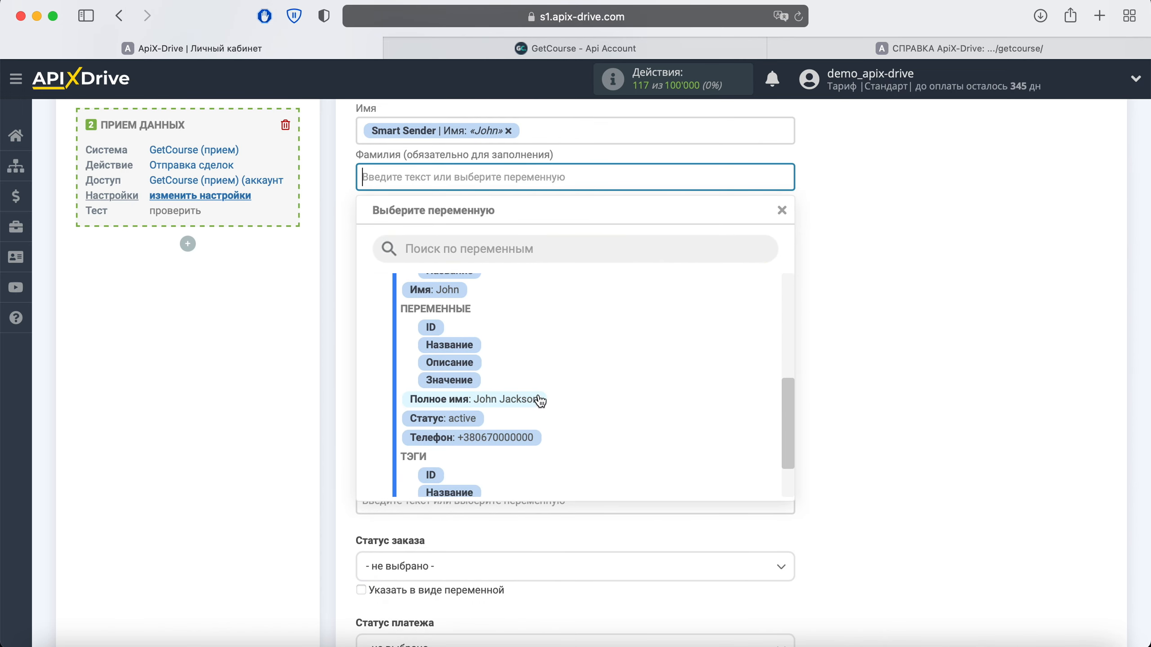
left_click(539, 400)
Step: Set "Количество" to 1 and map "Наименование предложения" to the Smart Sender "Полное имя" variable
left_click(456, 238)
type("1")
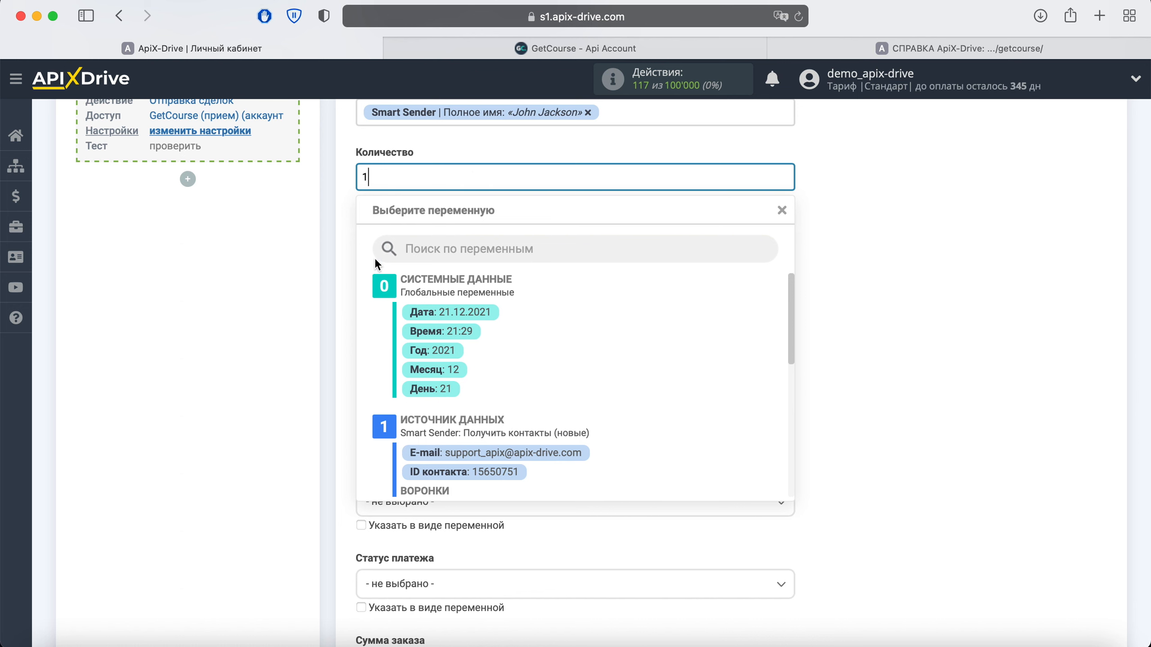
left_click(320, 273)
left_click(363, 305)
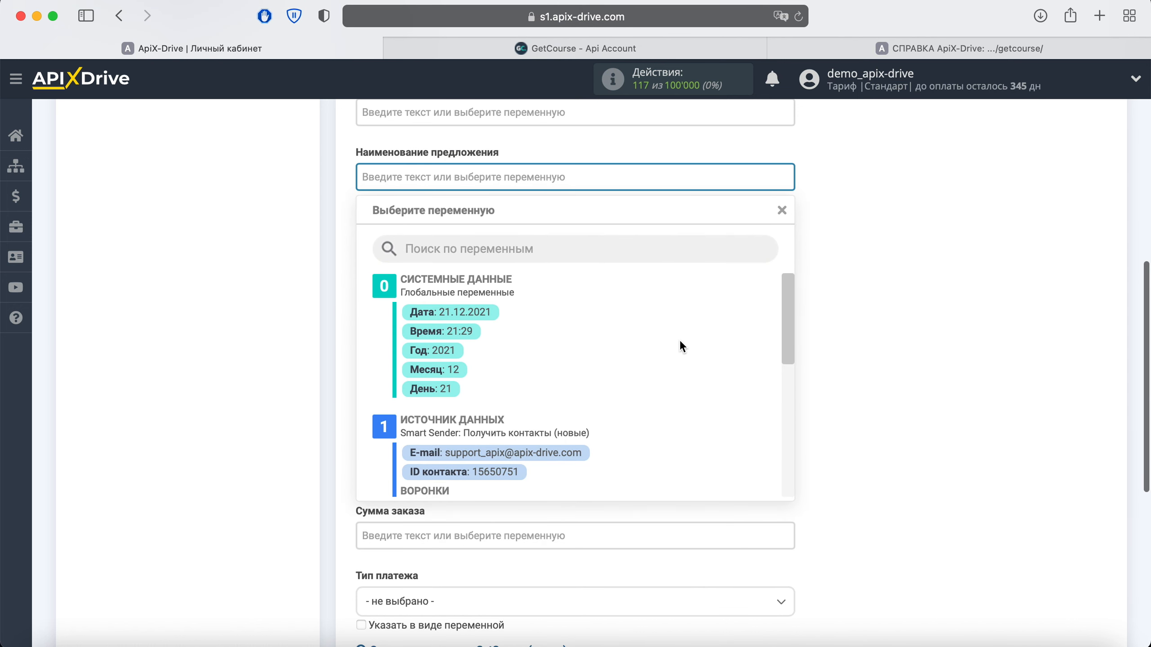
scroll(681, 346, "down", 10)
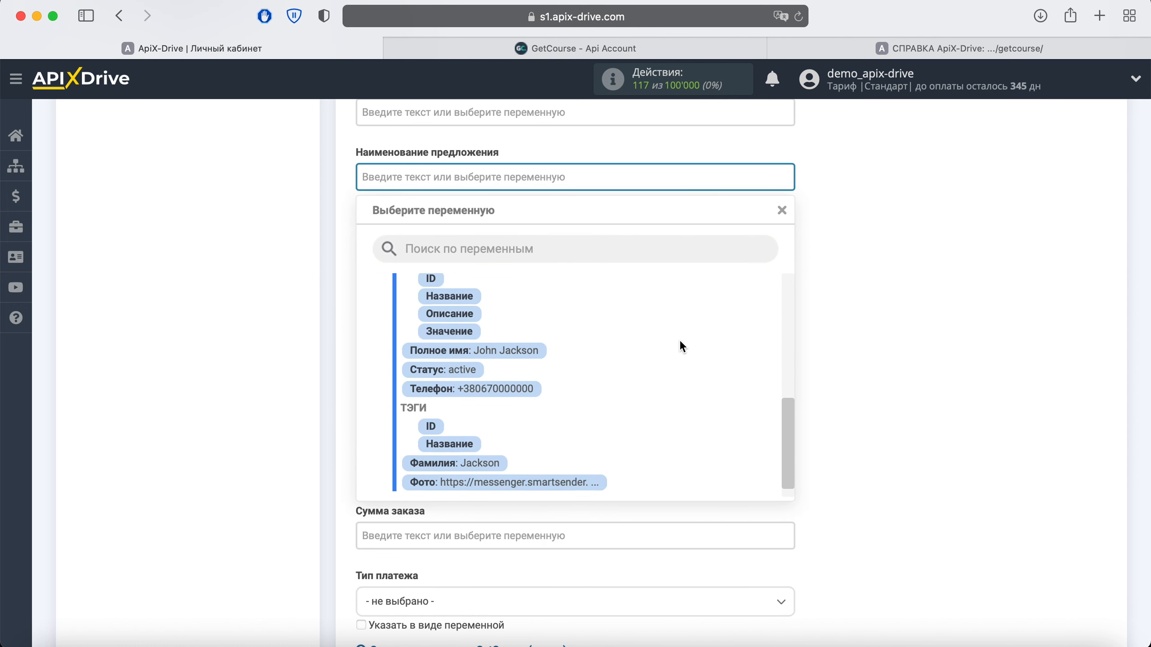
left_click(526, 333)
Step: Set "Статус заказа" to "Новый" and "Статус платежа" to "Ожидается"
left_click(473, 374)
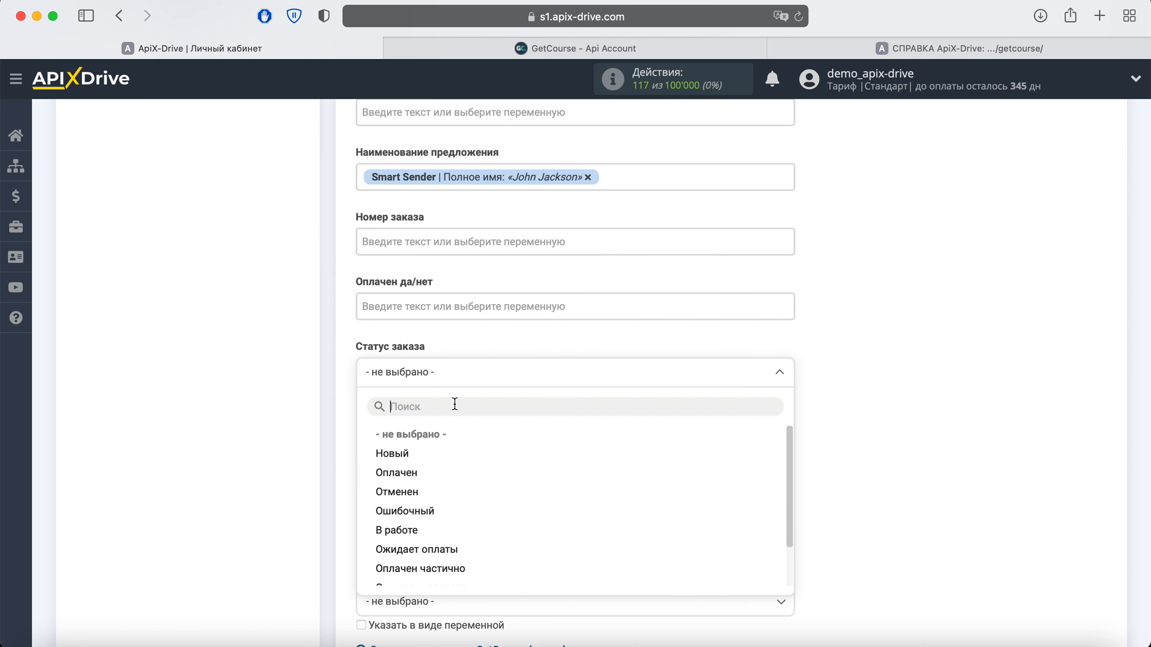
left_click(399, 454)
left_click(419, 457)
left_click(410, 540)
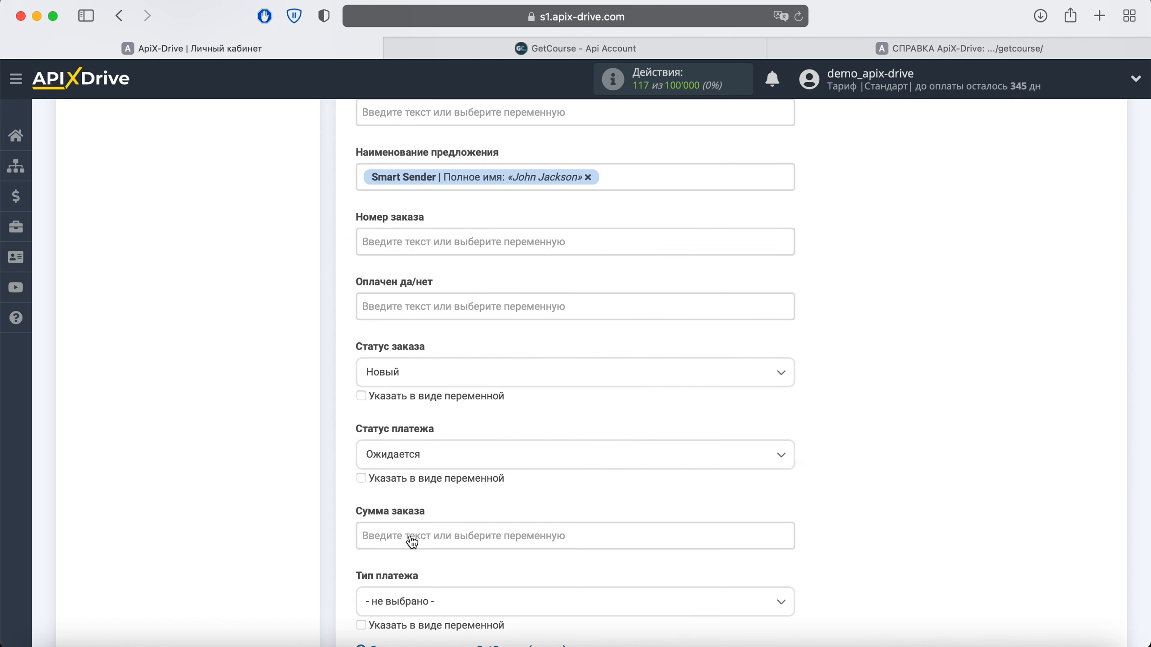
Step: Set "Сумма заказа" to 1 and continue to the test stage
scroll(411, 538, "down", 2)
left_click(377, 438)
type("1")
left_click(247, 327)
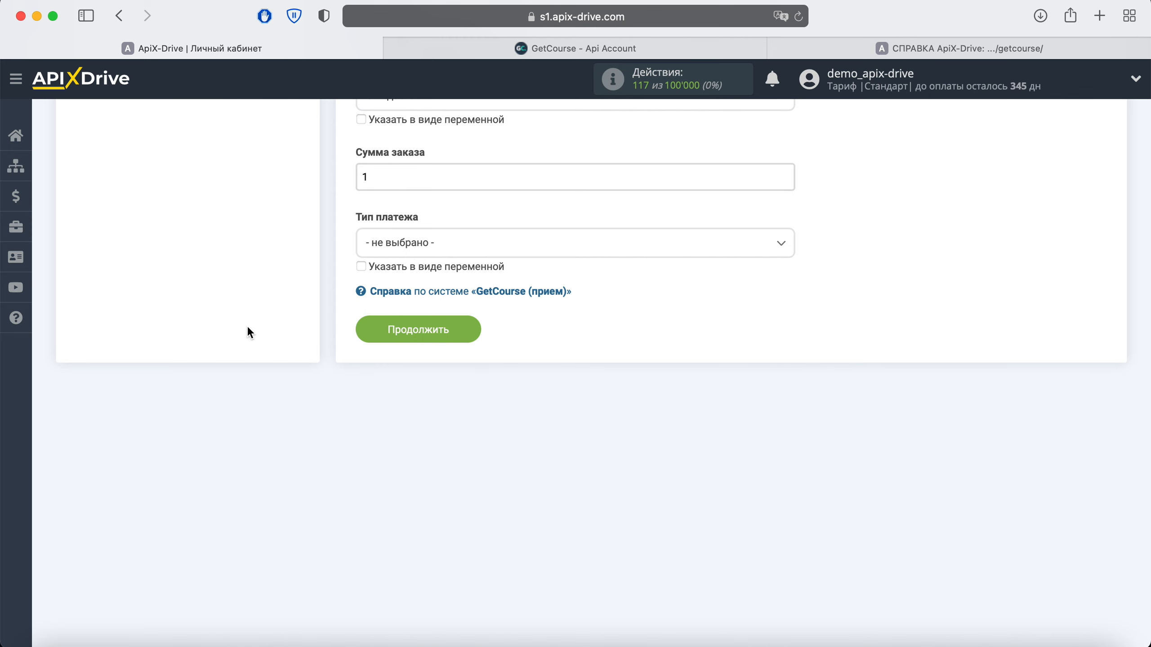
left_click(453, 333)
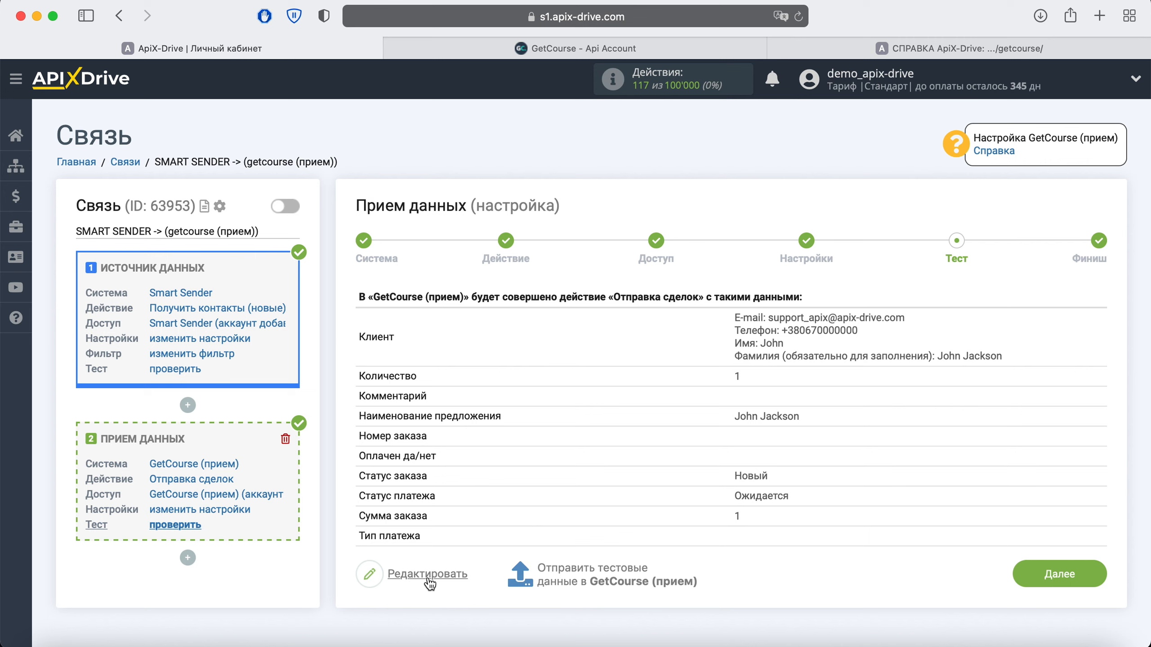
Step: Send the test data to GetCourse (прием) and open the newly created order in the GetCourse order list
left_click(584, 576)
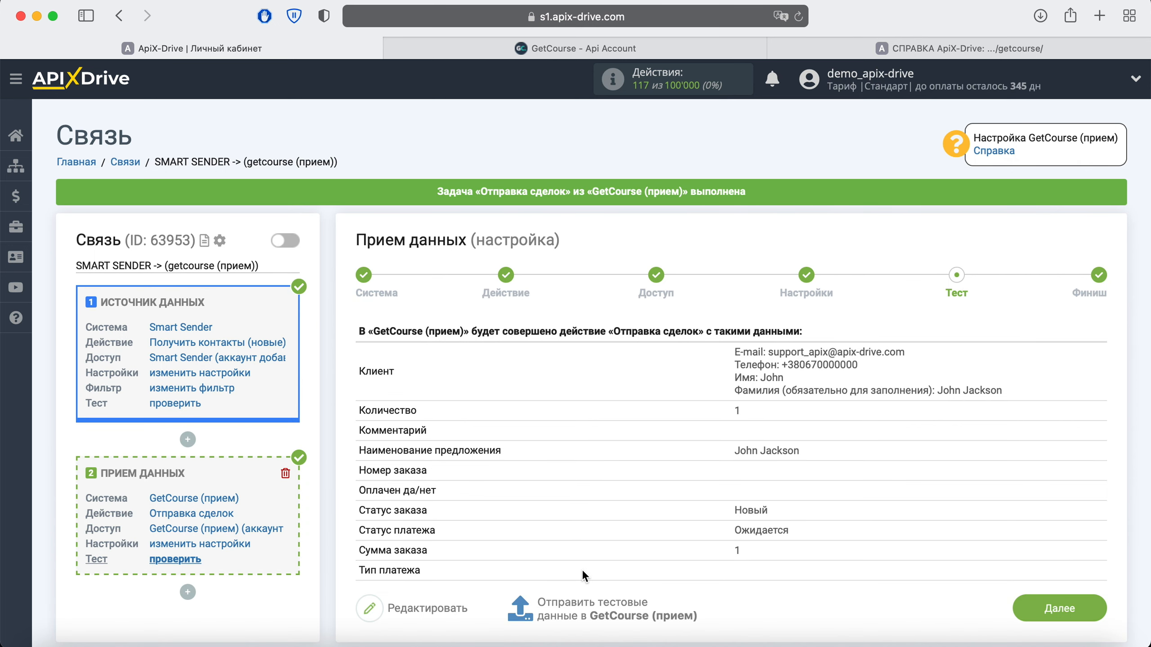
left_click(585, 45)
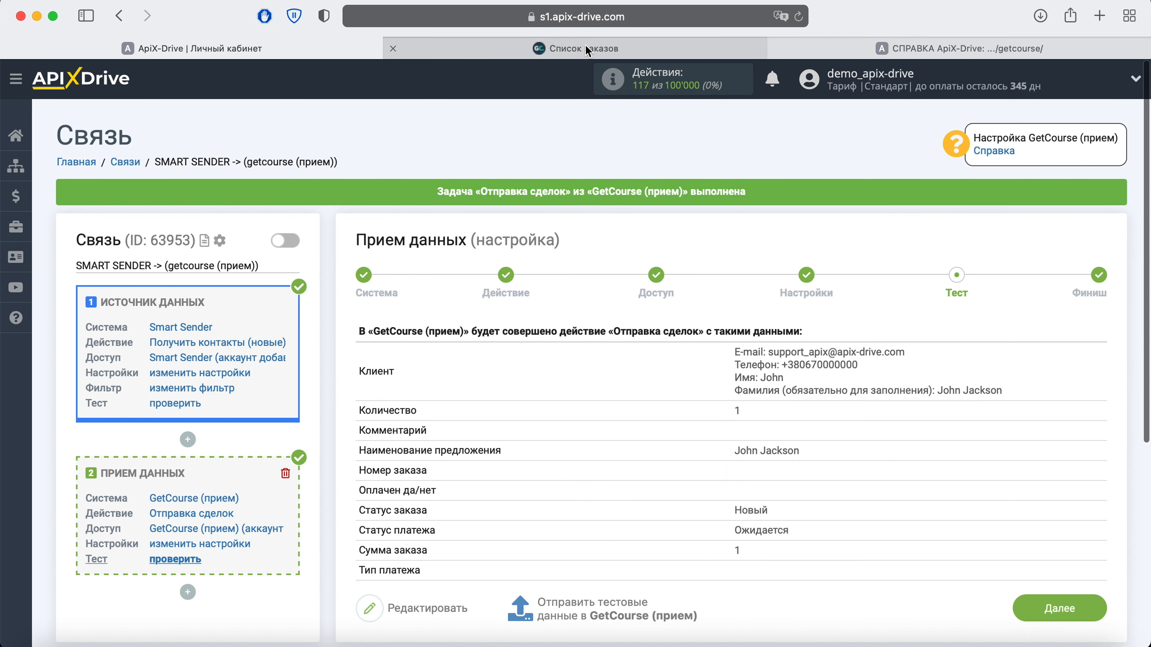
left_click(438, 401)
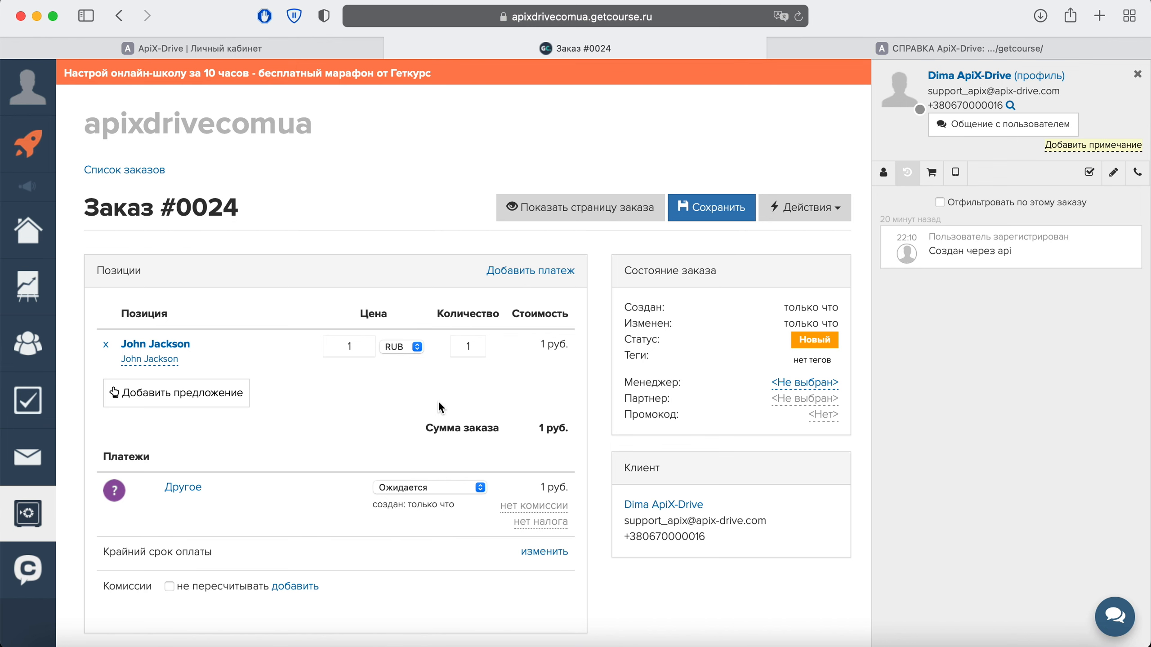
Step: Return to ApiX-Drive, finish the data destination setup and enable automatic updating for the connection
left_click(225, 49)
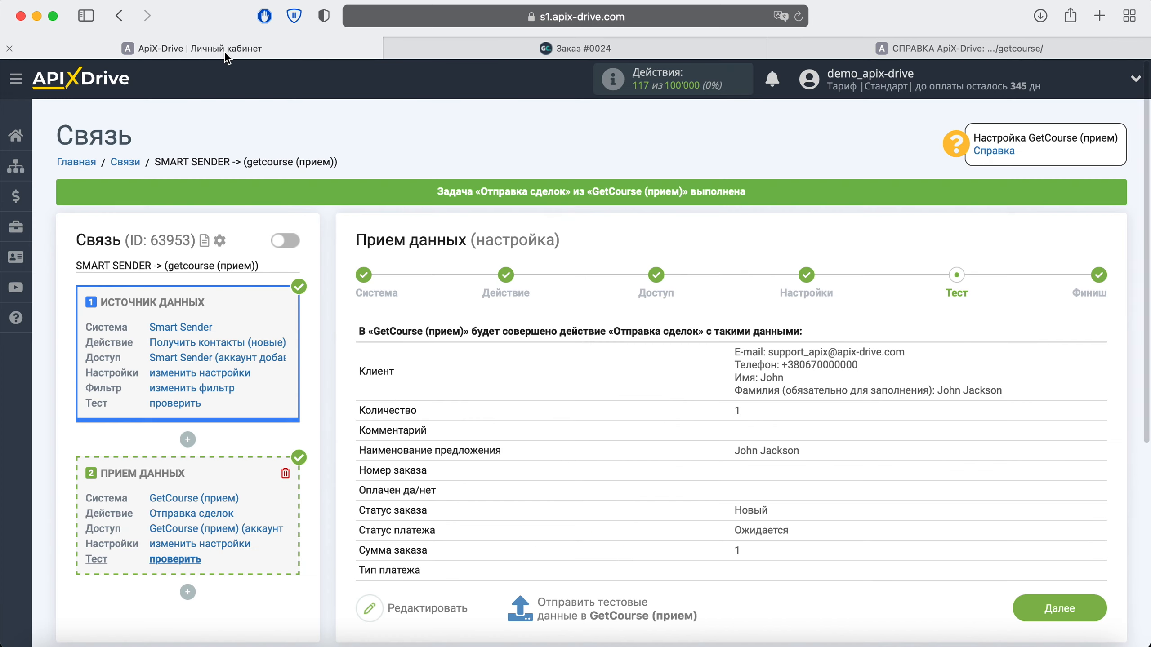
left_click(1074, 606)
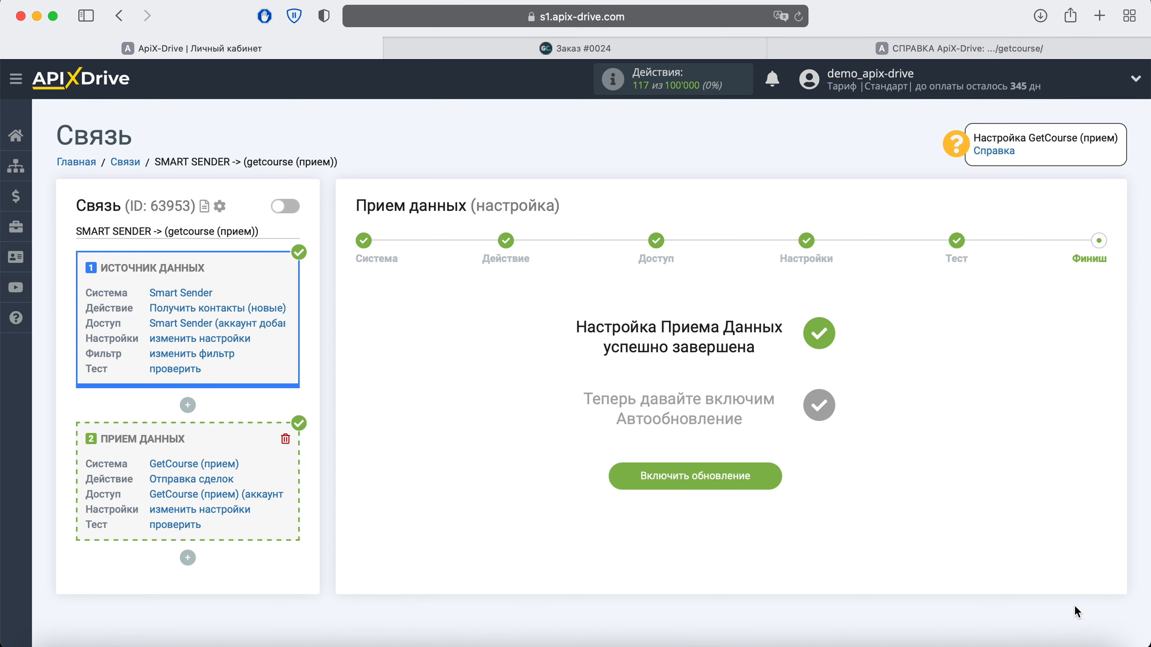
left_click(768, 477)
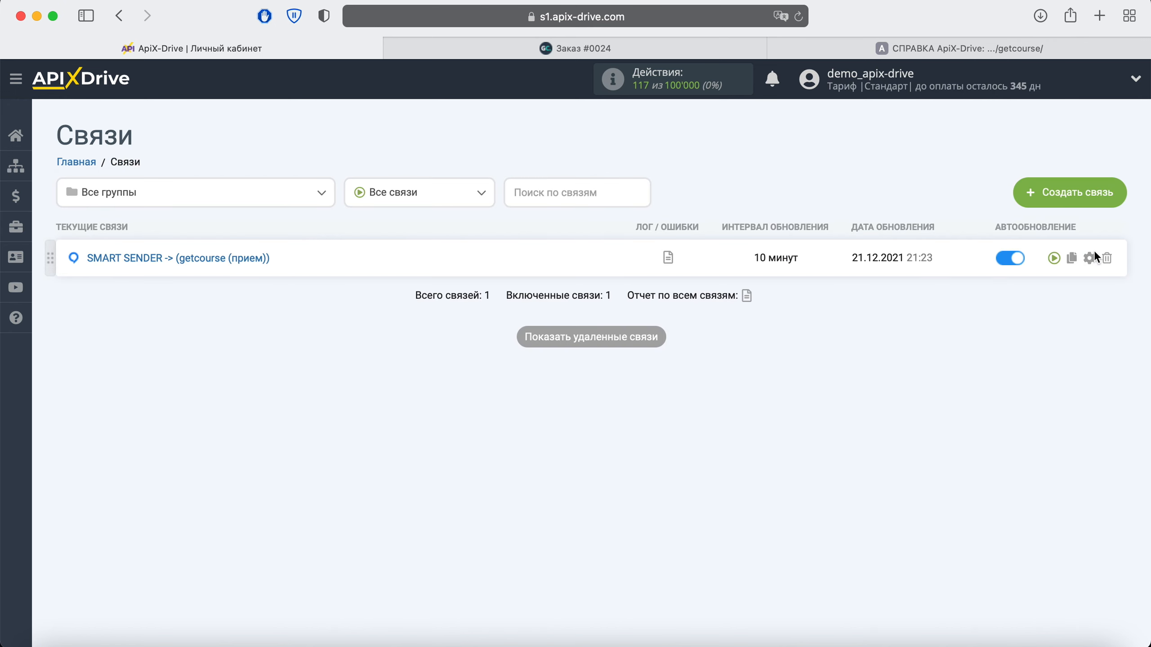
Step: Set the update interval of the SMART SENDER -> (getcourse (прием)) connection to "5 минут" and save its settings
left_click(1090, 257)
left_click(513, 366)
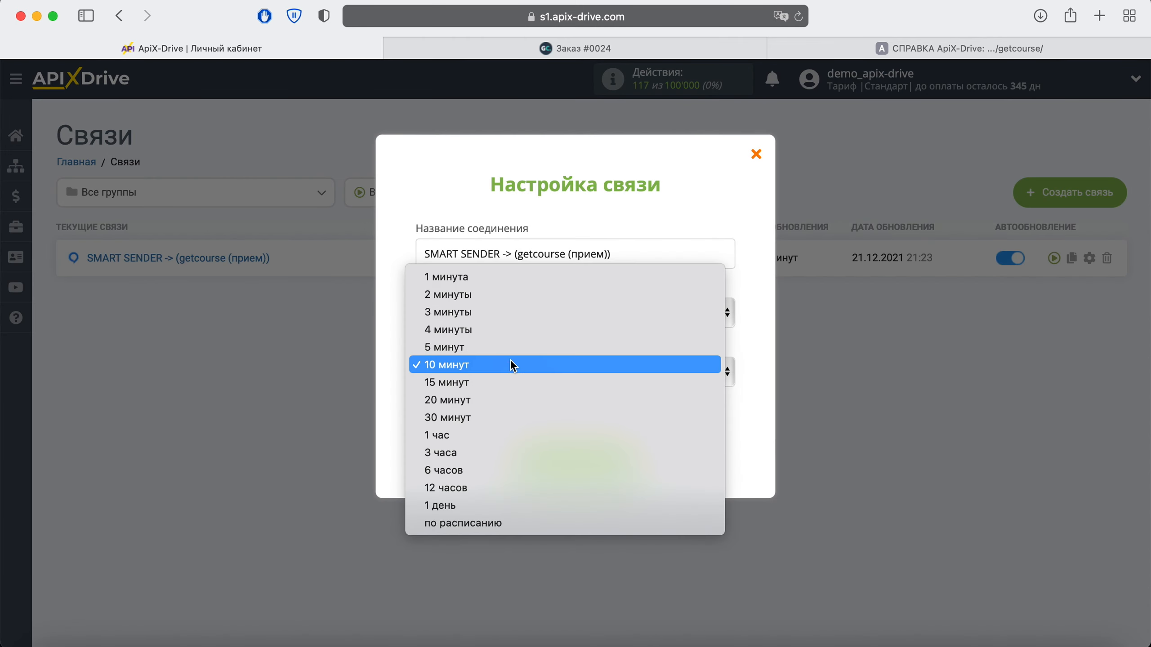
left_click(493, 347)
left_click(623, 459)
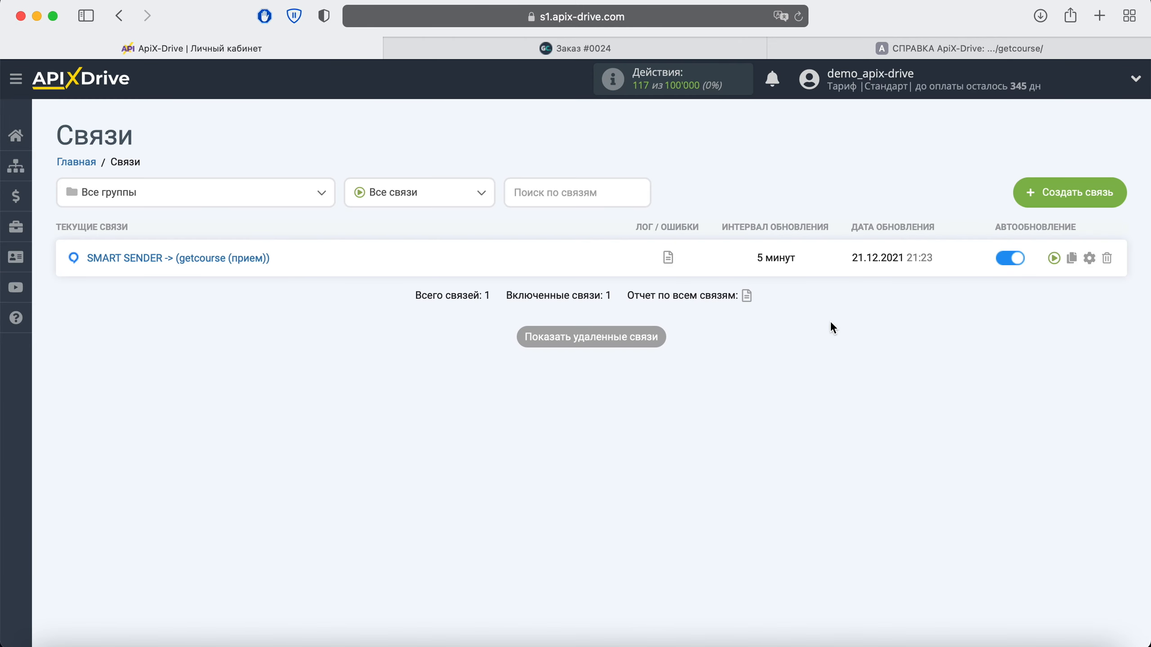